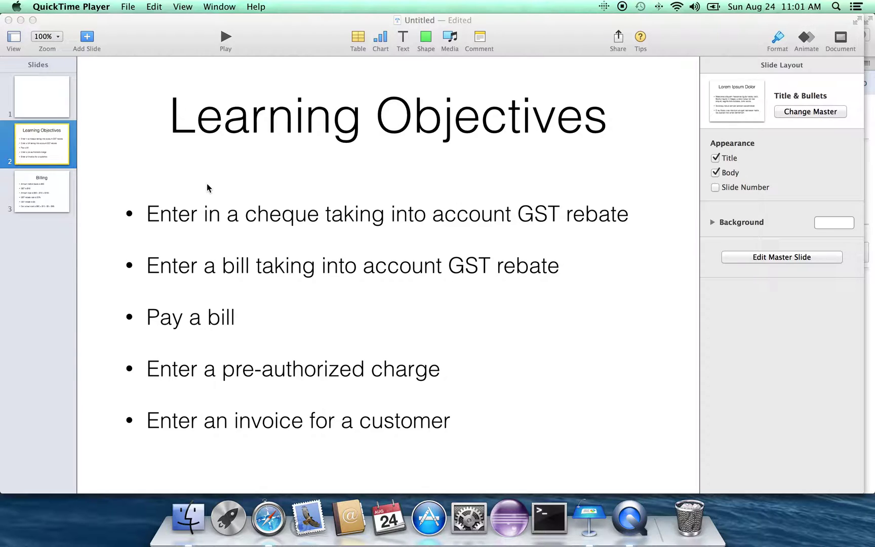
Step: Display the Billing slide showing $90 + $10 GST − $5 rebate = $95
left_click(34, 180)
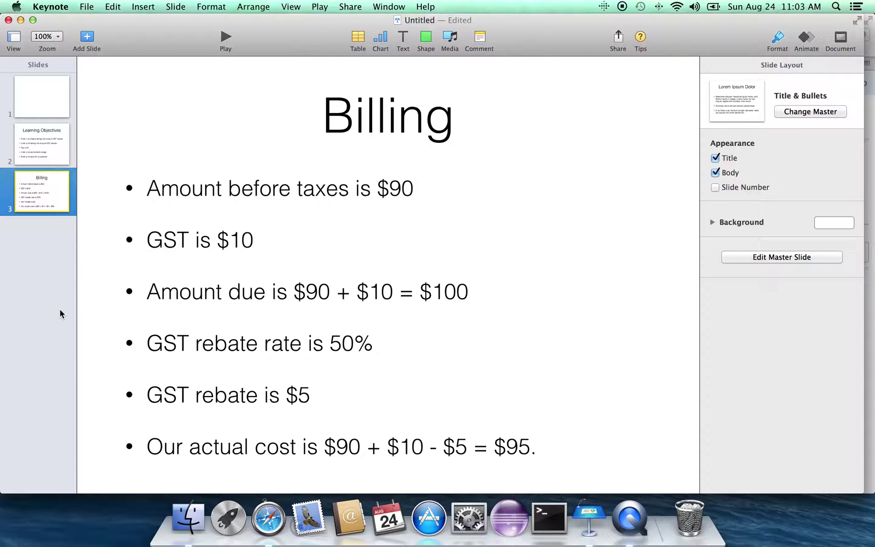
Step: Switch back to QuickBooks Online in Safari
left_click(275, 521)
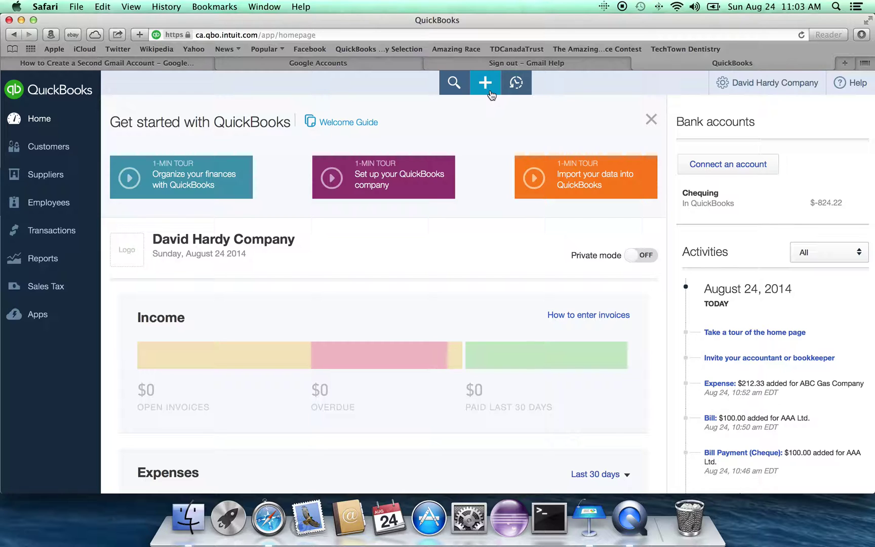
Step: Start a new Expense transaction from the Create menu
left_click(490, 93)
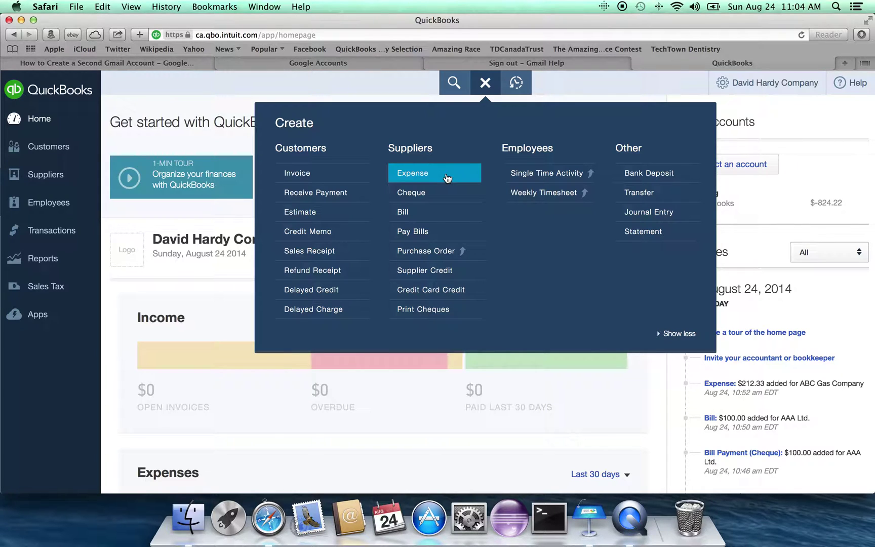
left_click(447, 178)
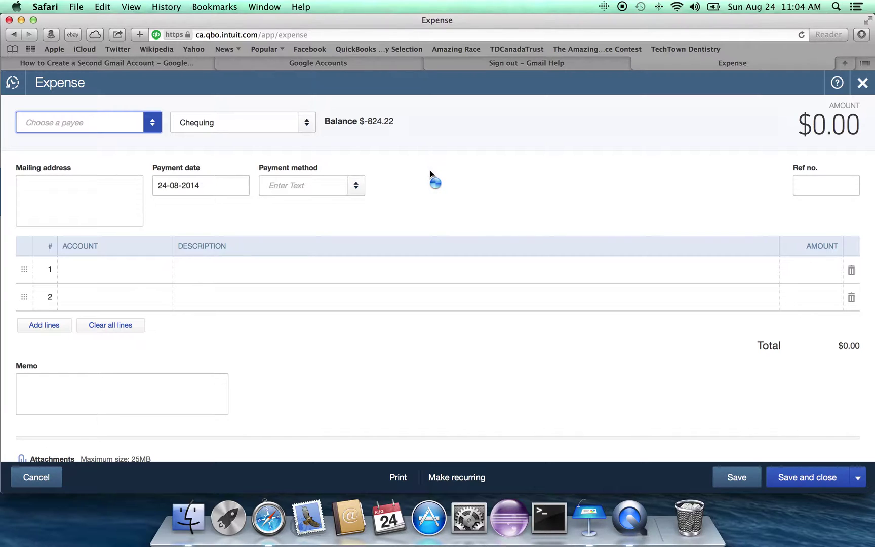
Step: Add BBB Company of Canada Ltd. as a new supplier and make it the expense payee
left_click(158, 130)
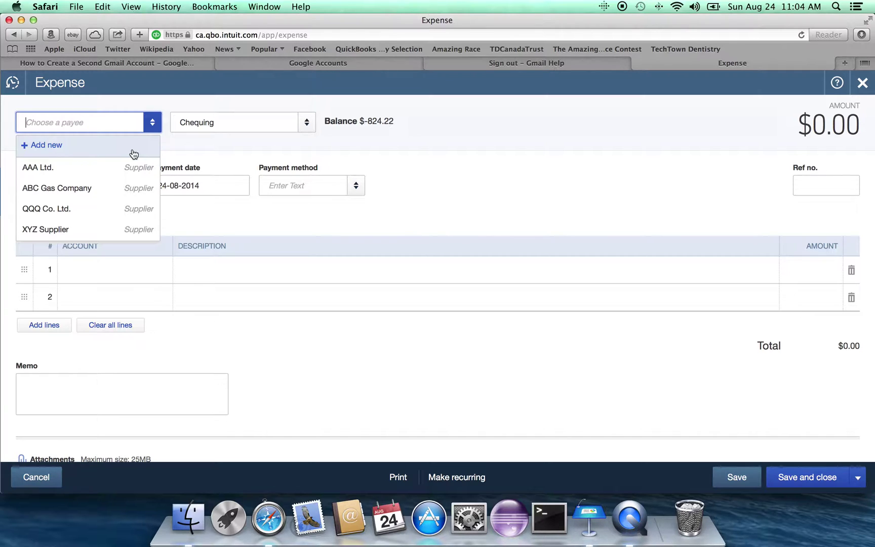
left_click(134, 153)
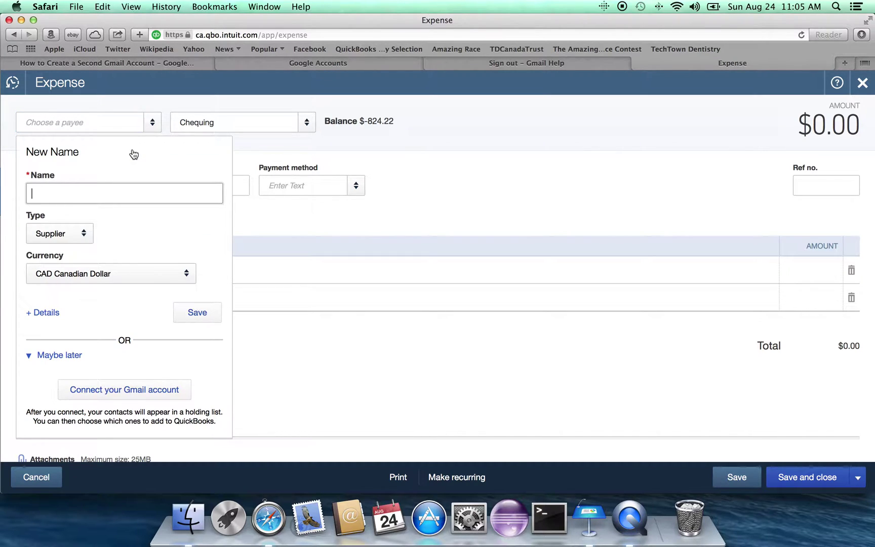
type("BBB Company of Canada Ltd.")
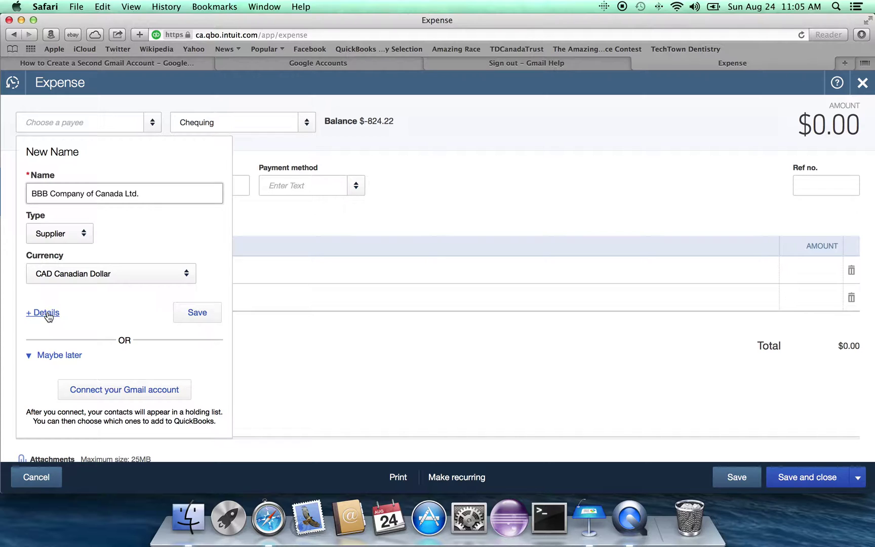
left_click(197, 313)
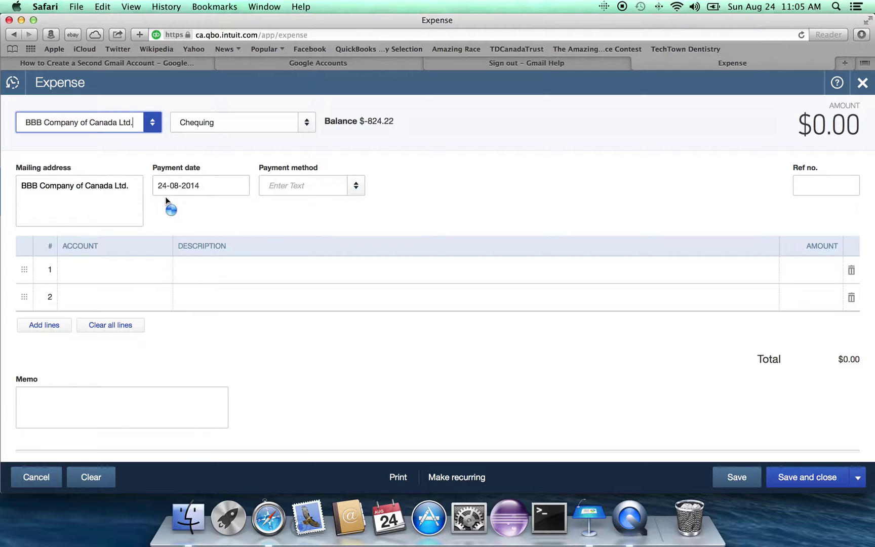
Step: Set the expense payment date to 25 April 2014
mouse_move(221, 189)
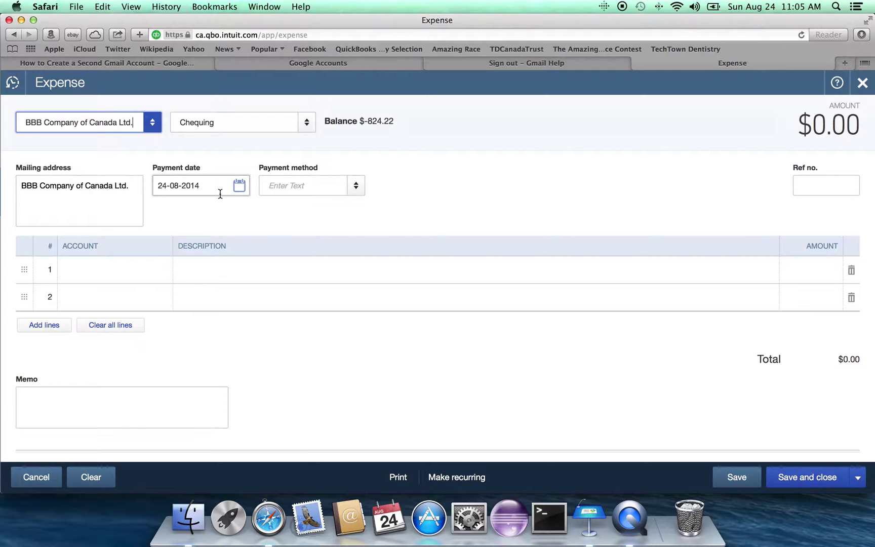
scroll(245, 195, "down", 1)
left_click(245, 191)
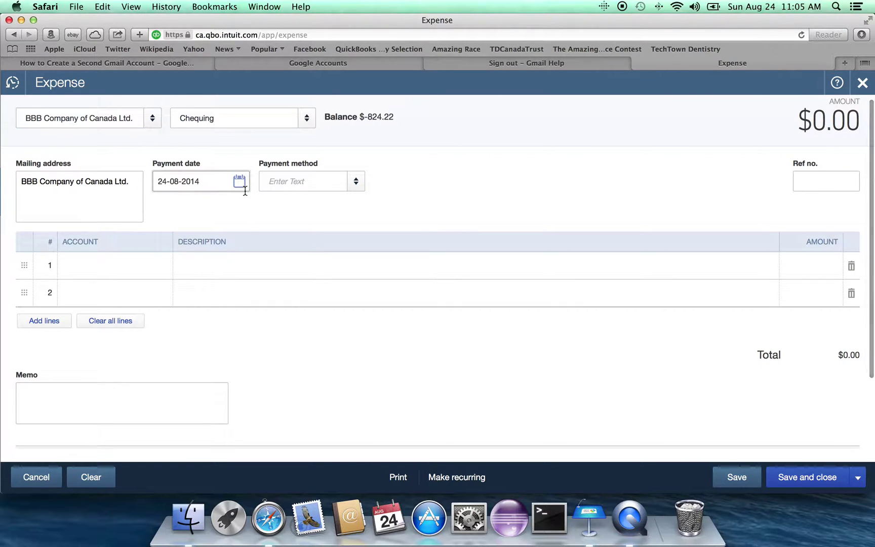
left_click(243, 188)
left_click(170, 217)
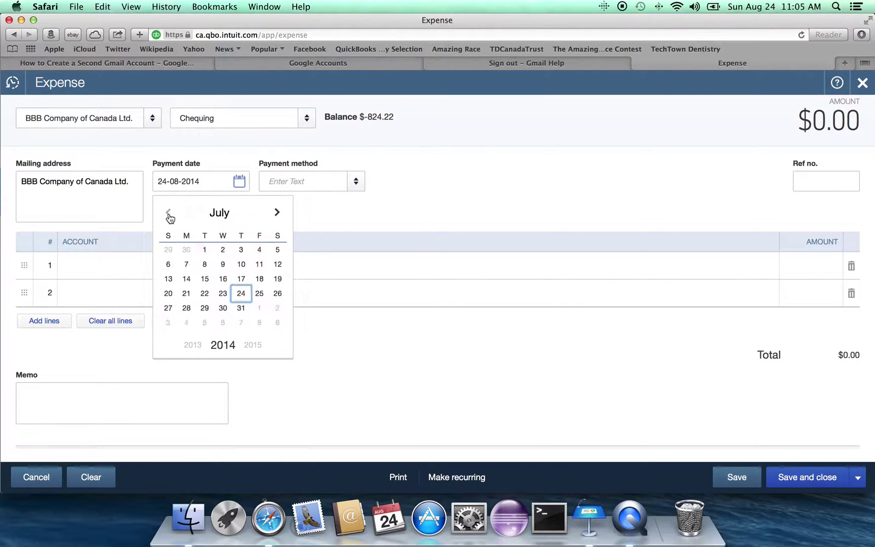
left_click(169, 217)
left_click(170, 217)
left_click(170, 217)
left_click(265, 298)
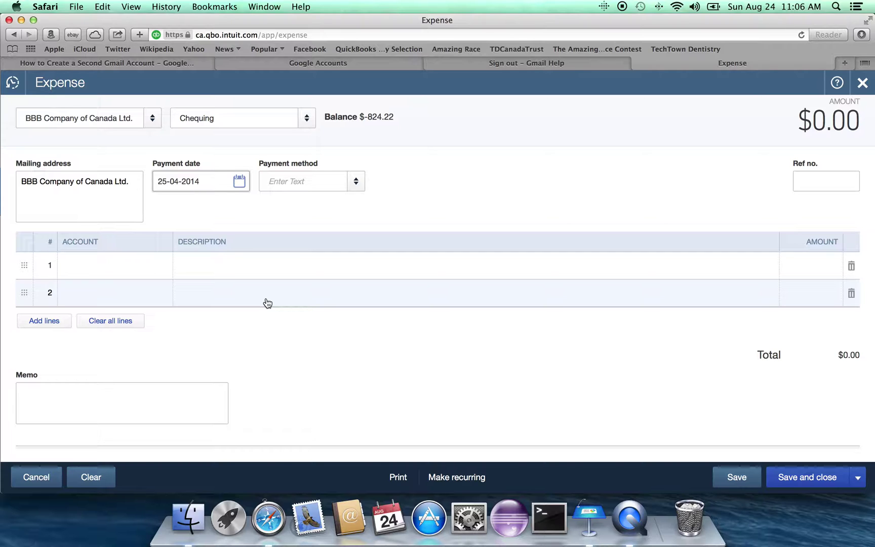
Step: Choose Cheque as the payment method and enter reference number X67
left_click(357, 183)
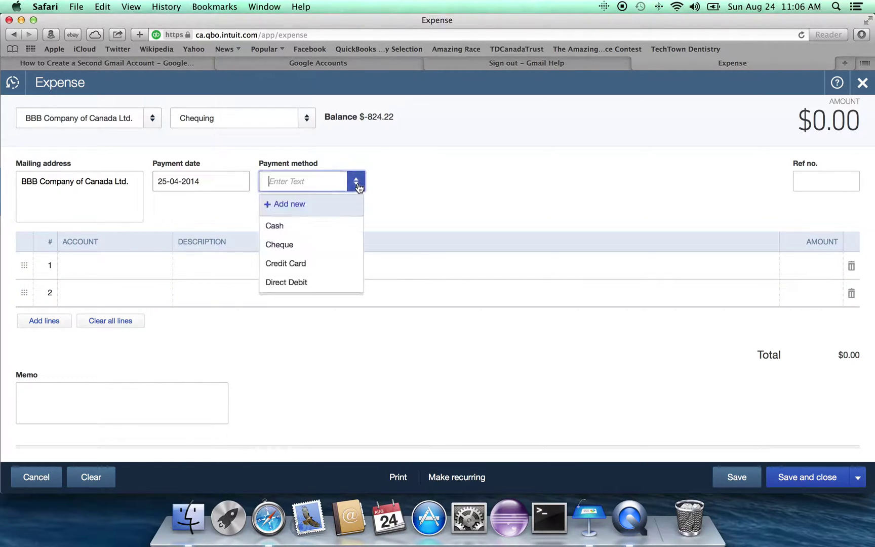
left_click(330, 248)
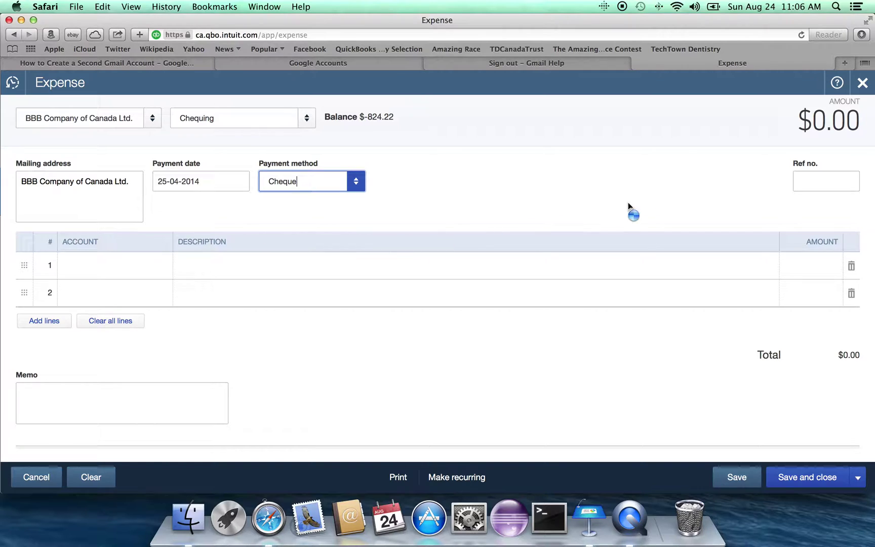
left_click(816, 184)
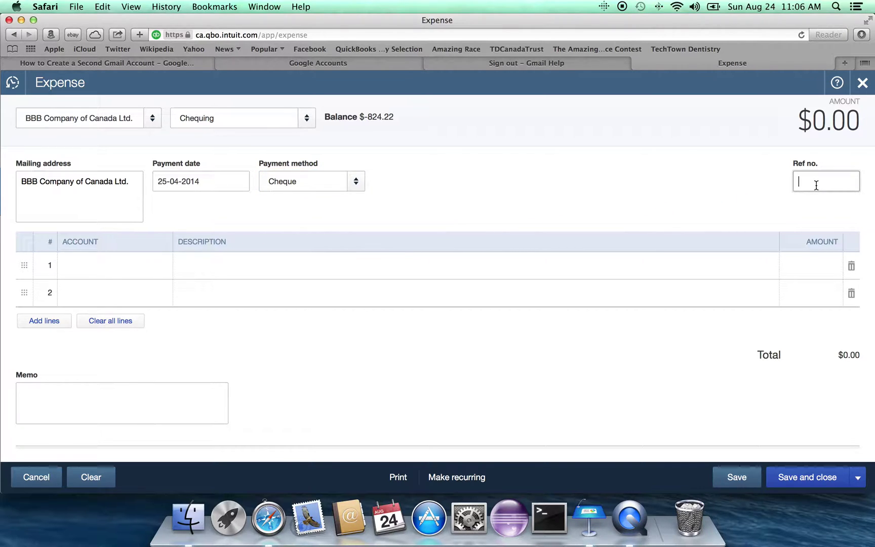
type("X67")
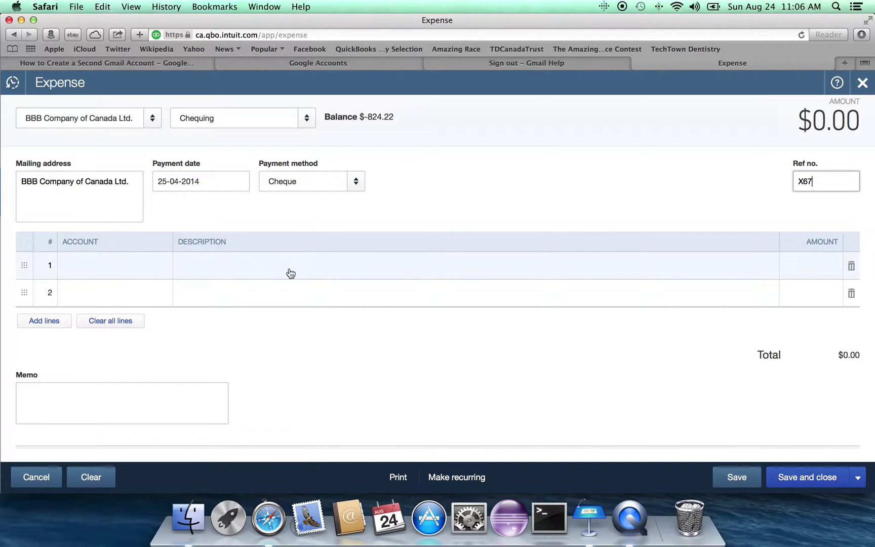
left_click(107, 267)
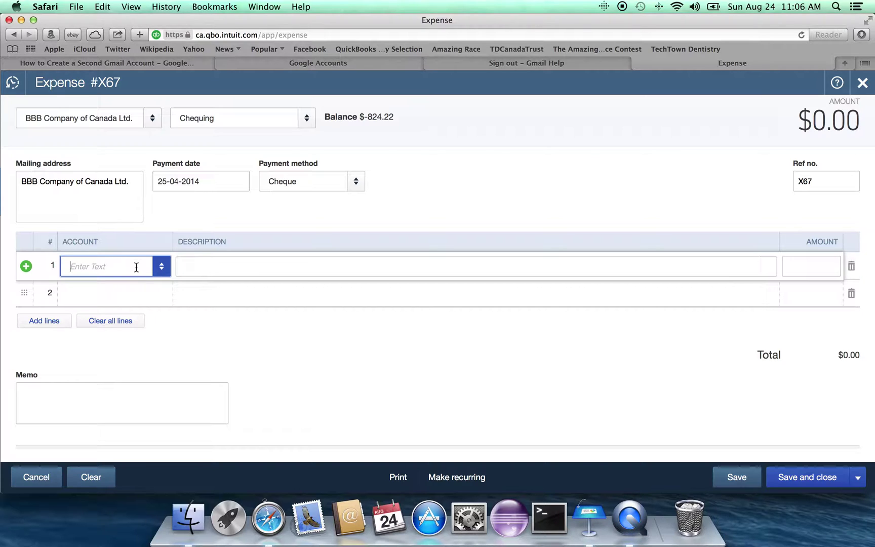
Step: Charge 95.00 to Commissions and fees on the expense's first line
left_click(161, 268)
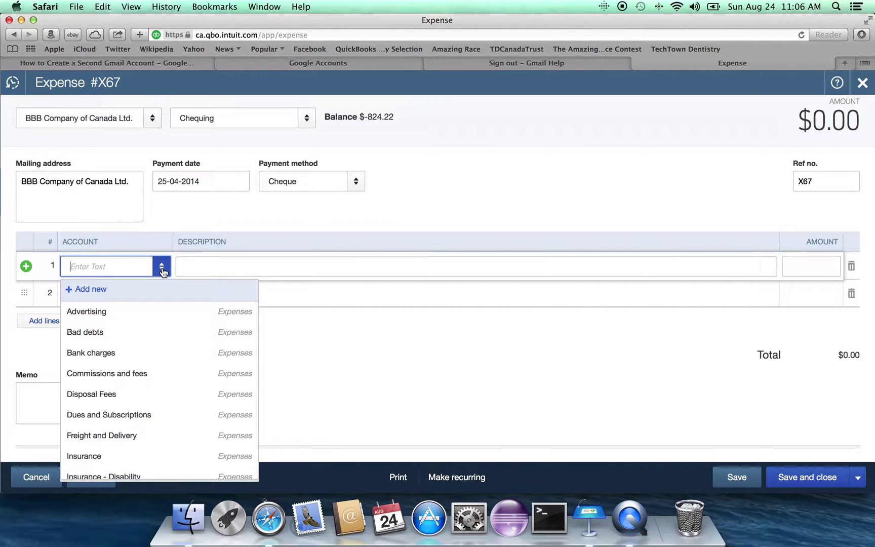
scroll(171, 348, "down", 1)
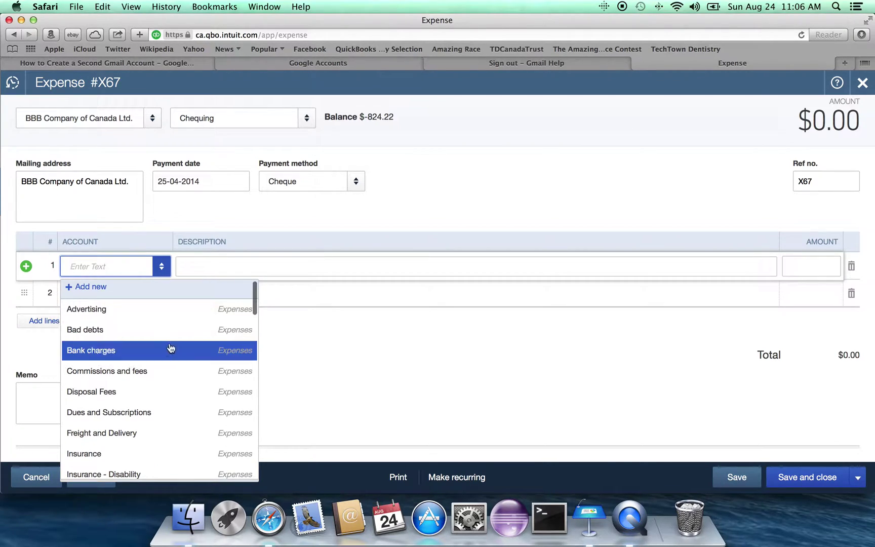
scroll(170, 371, "down", 1)
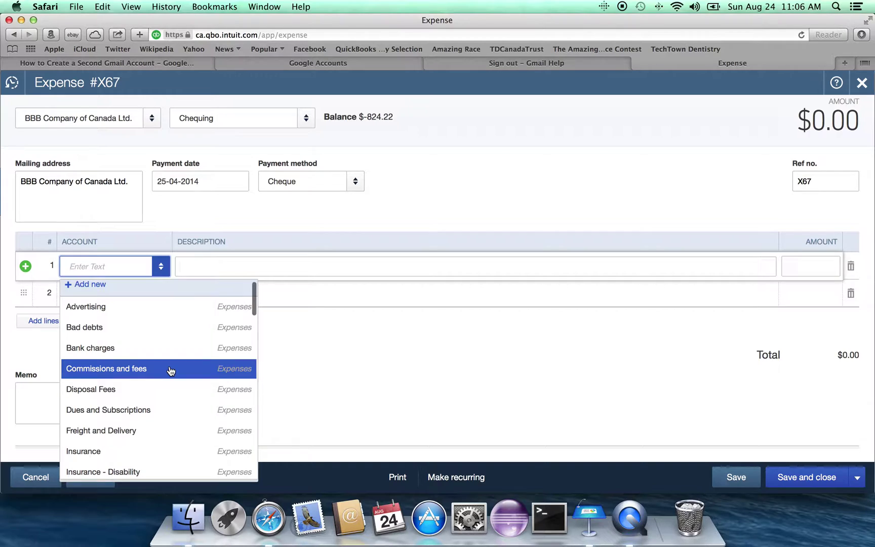
left_click(171, 372)
left_click(206, 267)
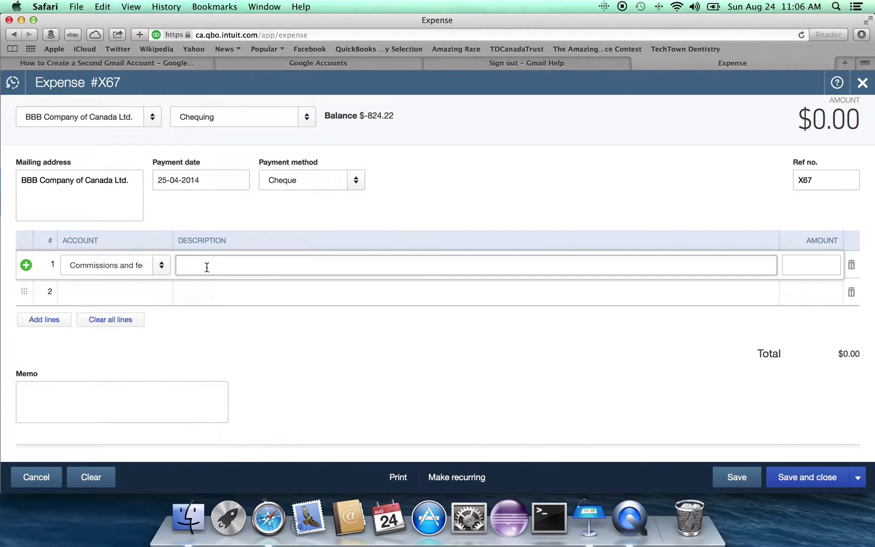
left_click(802, 268)
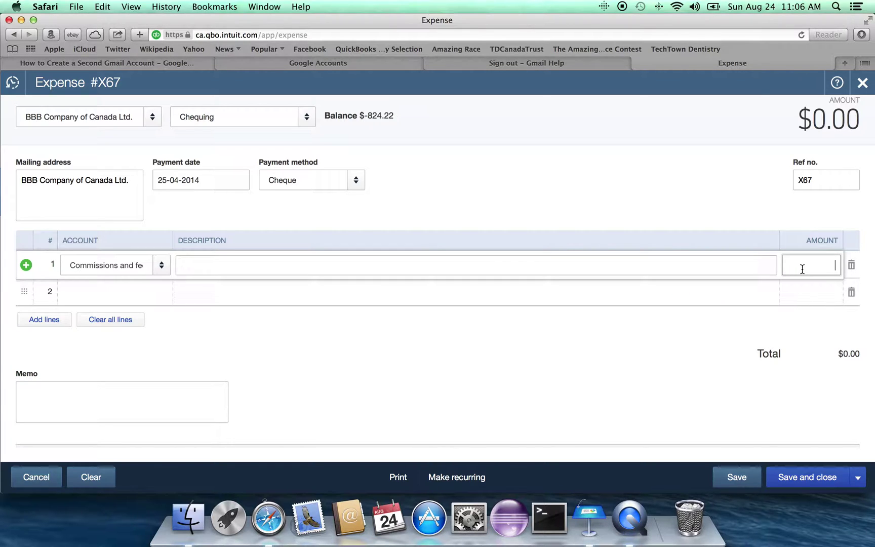
type("95.00")
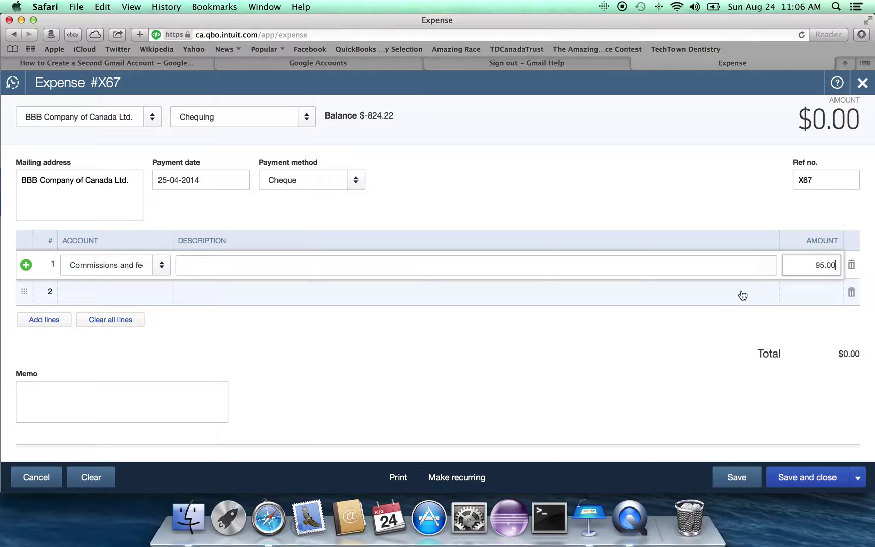
key("Tab")
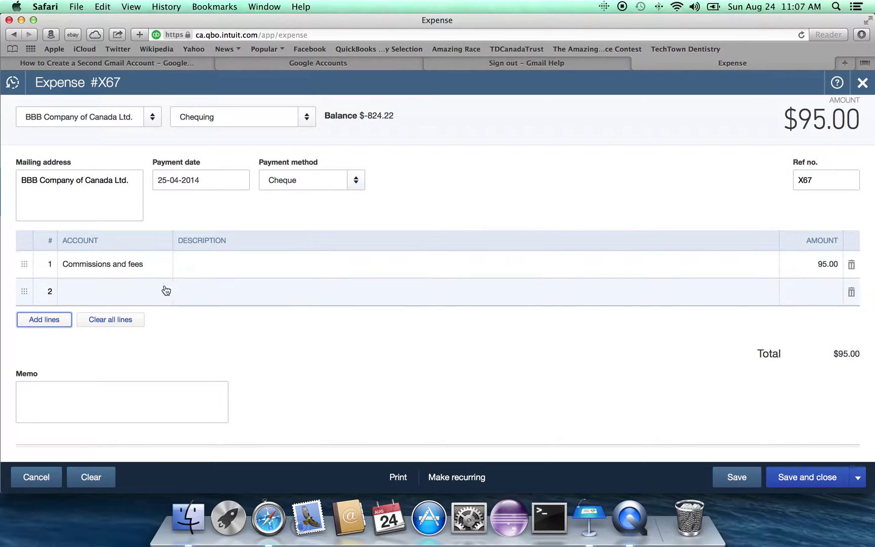
left_click(79, 297)
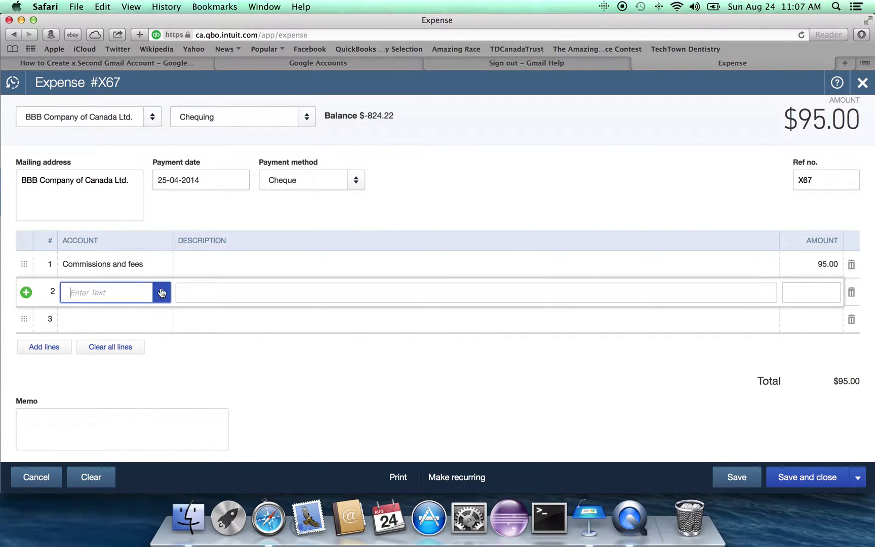
Step: Add a 5.00 GST Receivable second line and save expense X67 for $100.00
type("GST")
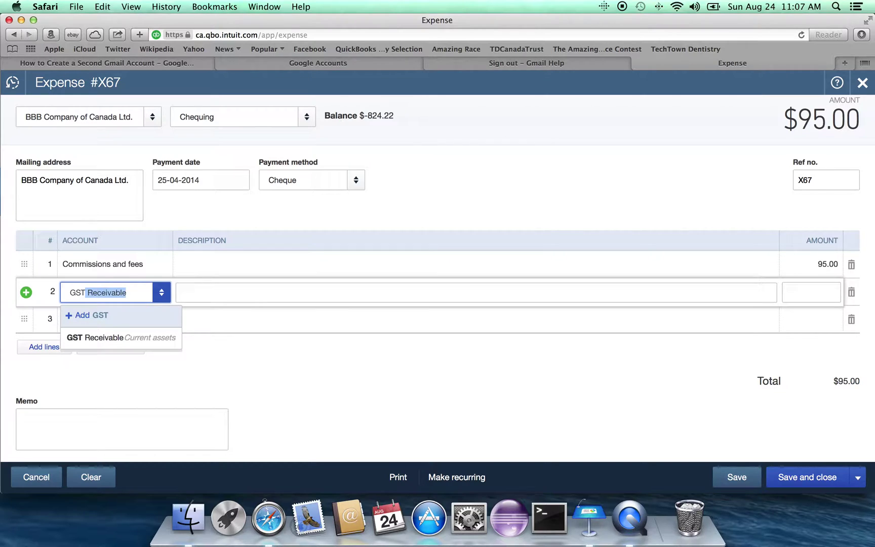
key("Down")
key("Tab")
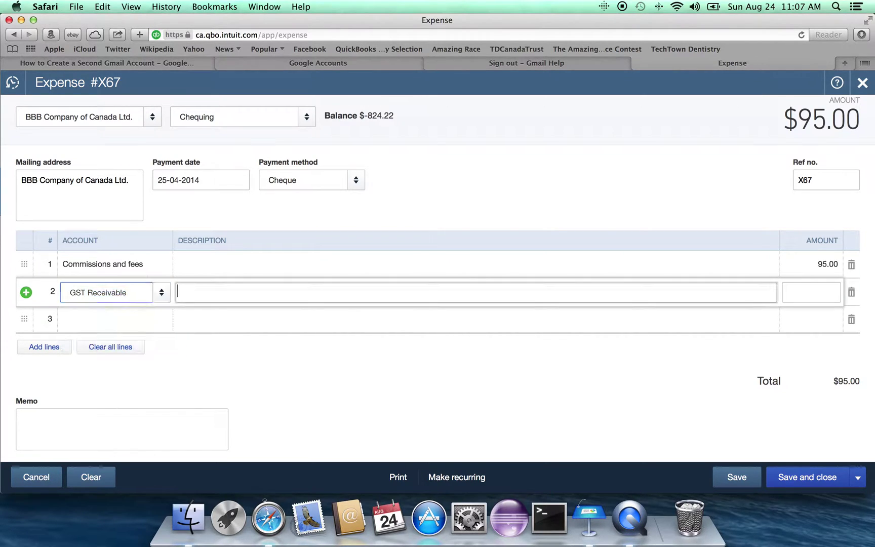
key("Tab")
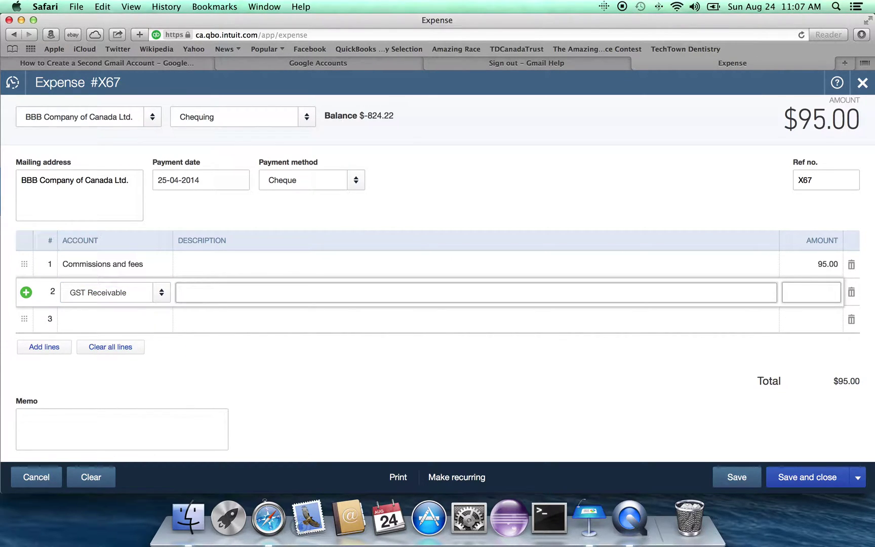
type("5.00")
key("Tab")
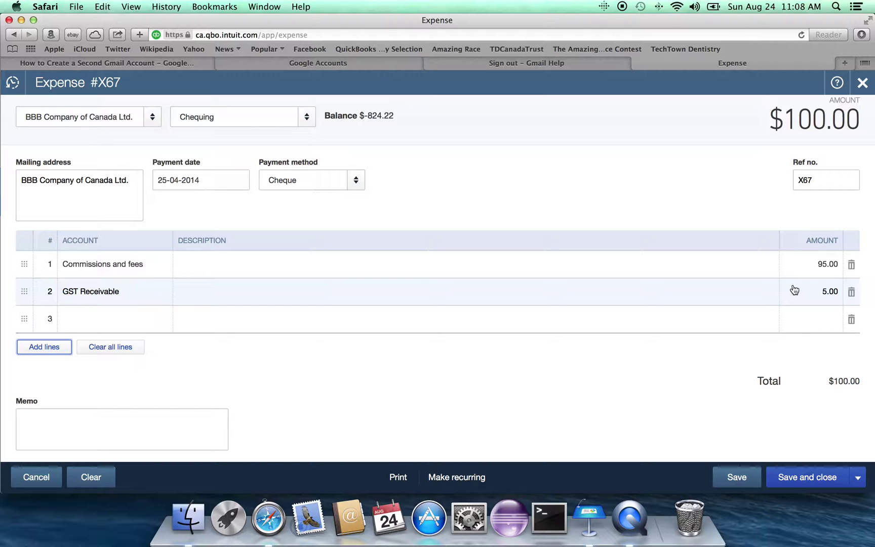
left_click(800, 482)
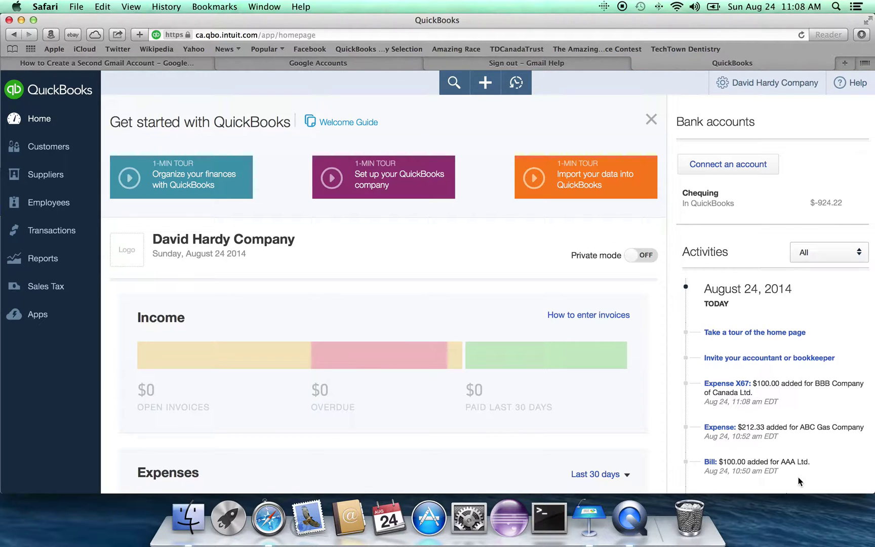
Step: Start a new Cheque from the Create menu
left_click(486, 88)
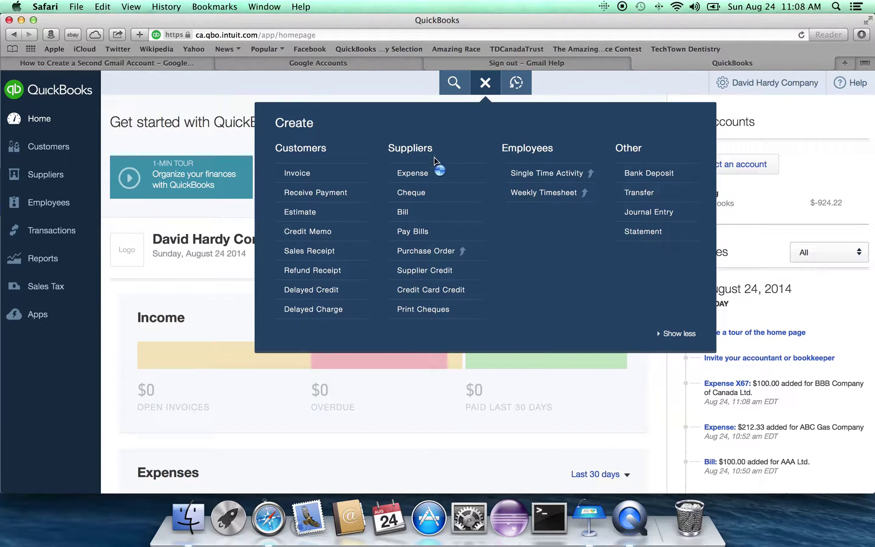
left_click(429, 195)
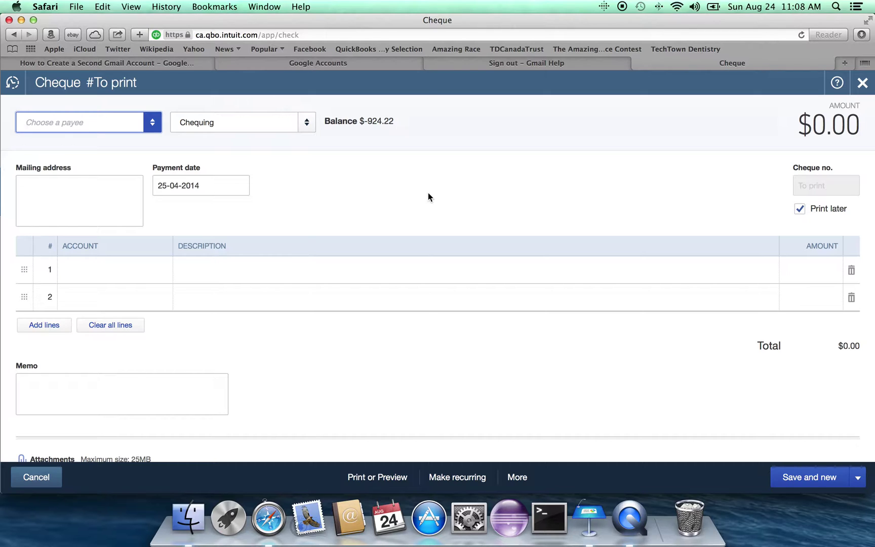
Step: Make ABC Gas Company the cheque's payee and turn off Print later
left_click(151, 125)
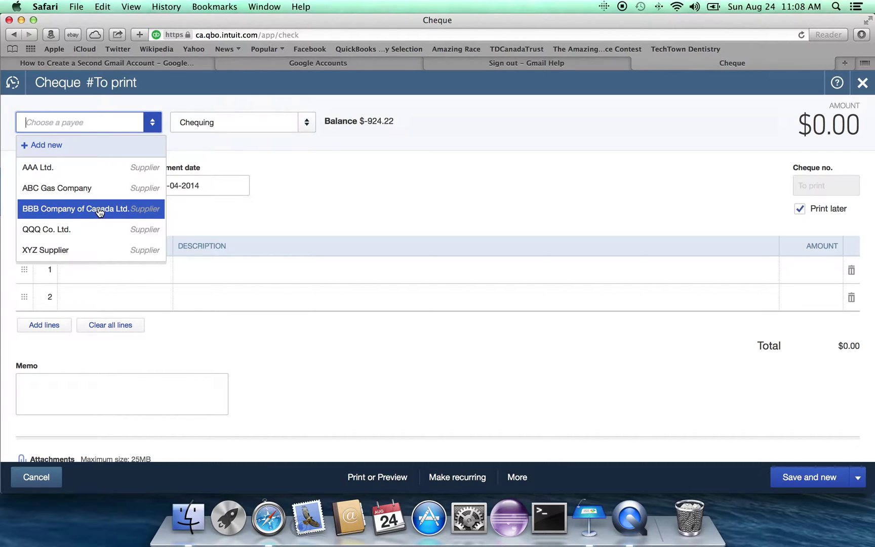
left_click(89, 194)
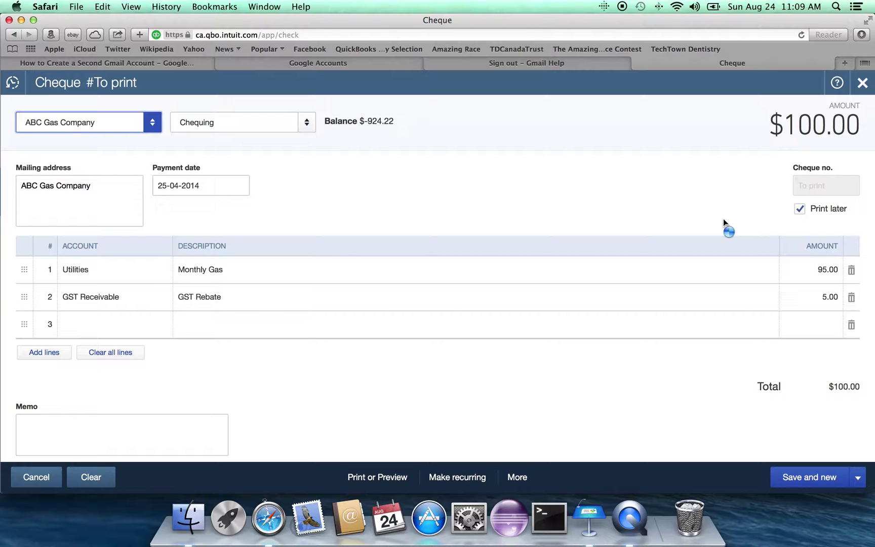
left_click(799, 209)
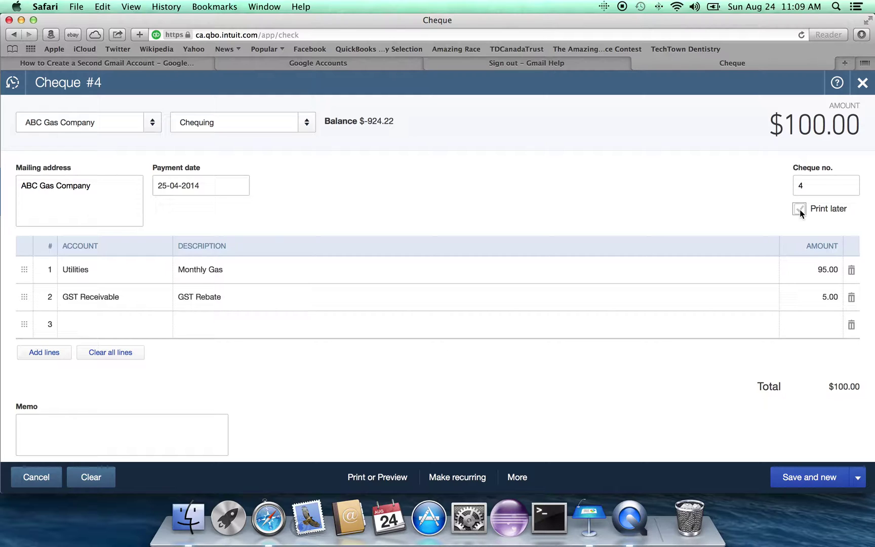
Step: Renumber the cheque 1733, save it, and discard the following blank cheque
left_click(823, 187)
key("BackSpace")
type("17")
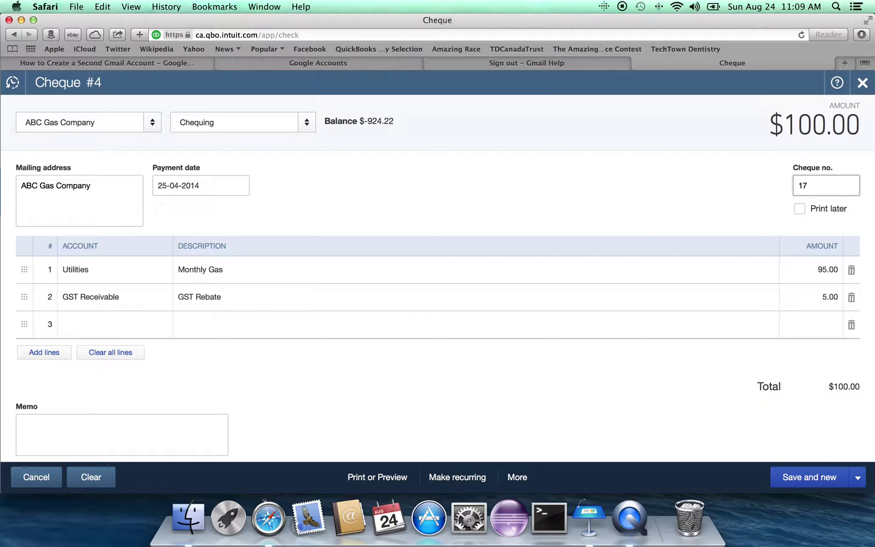
type("33")
key("Tab")
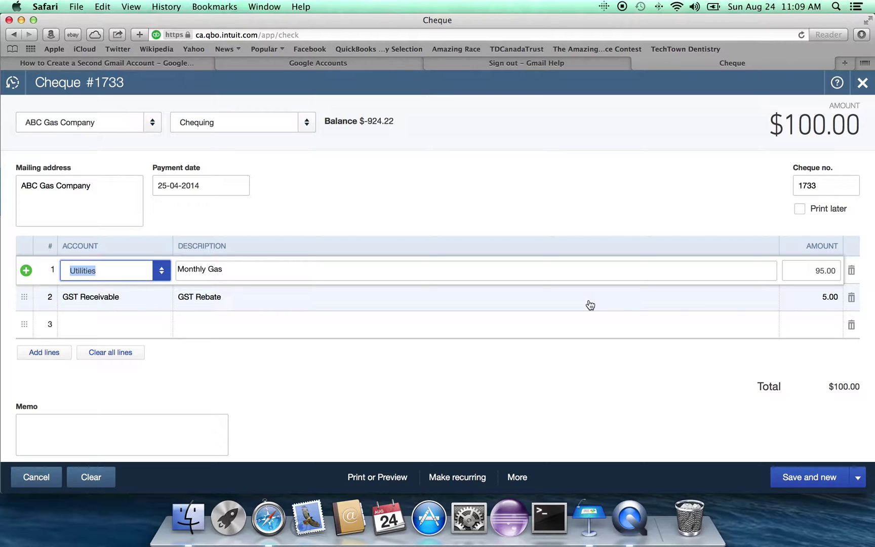
left_click(799, 481)
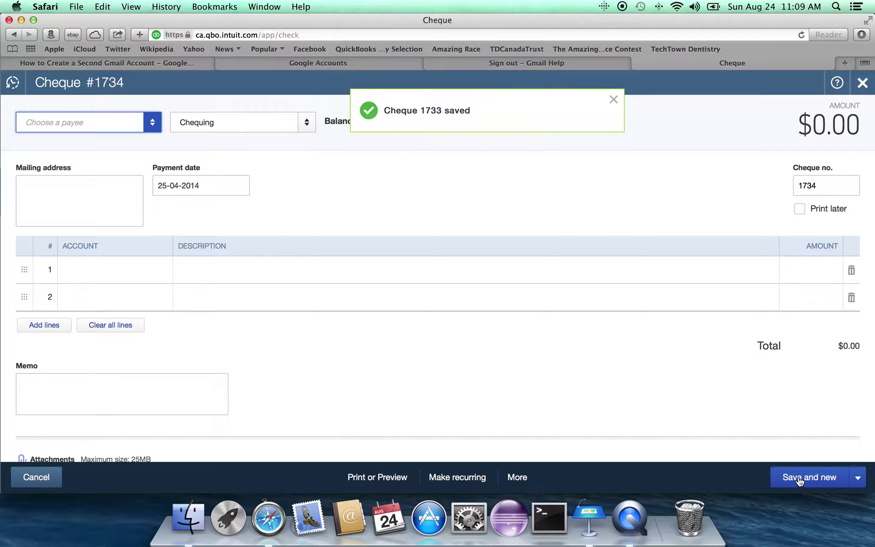
left_click(26, 476)
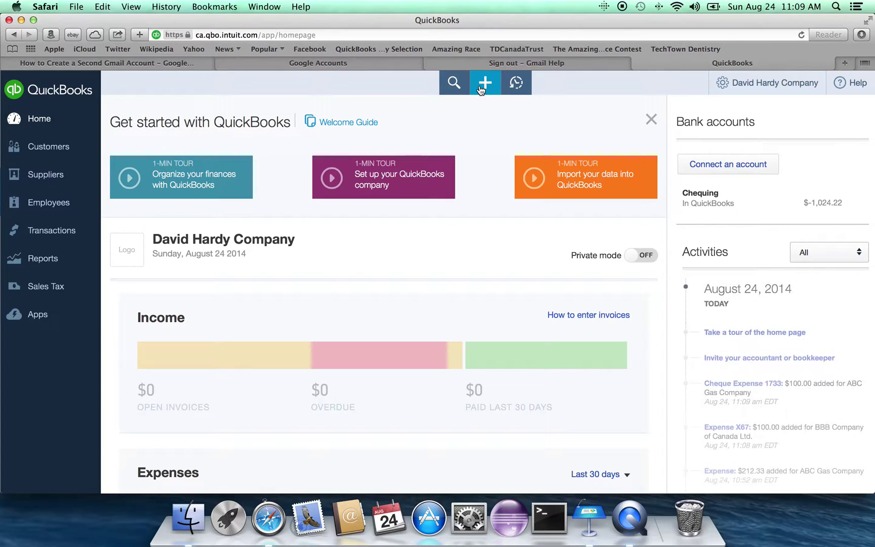
Step: Start a new, blank Bill from the Create menu
left_click(479, 89)
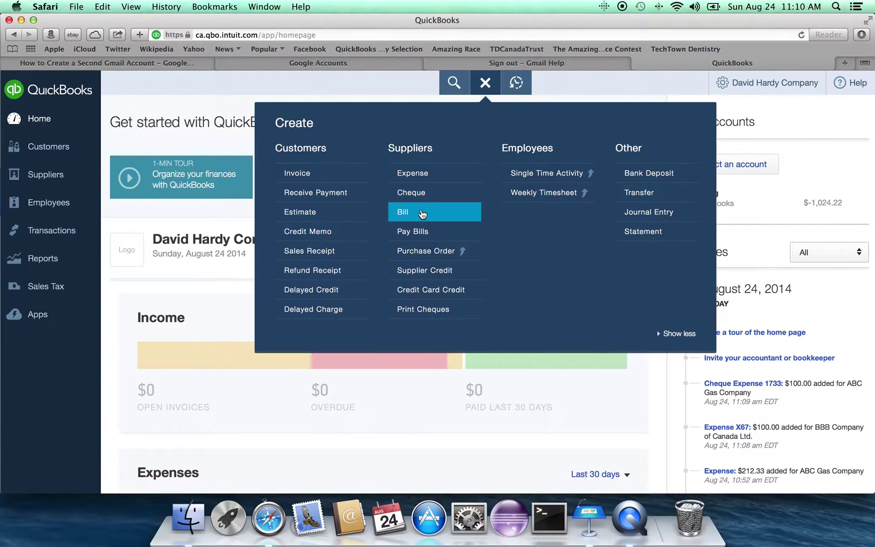
left_click(421, 212)
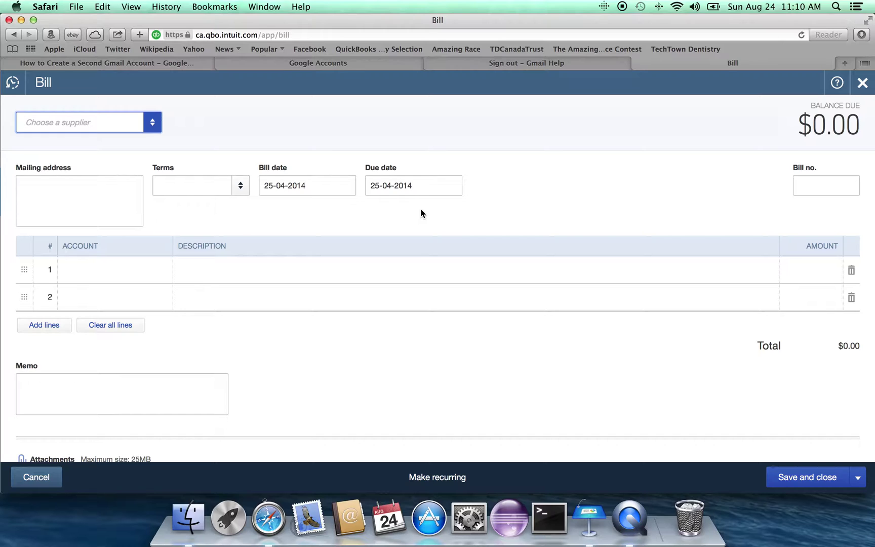
left_click(153, 124)
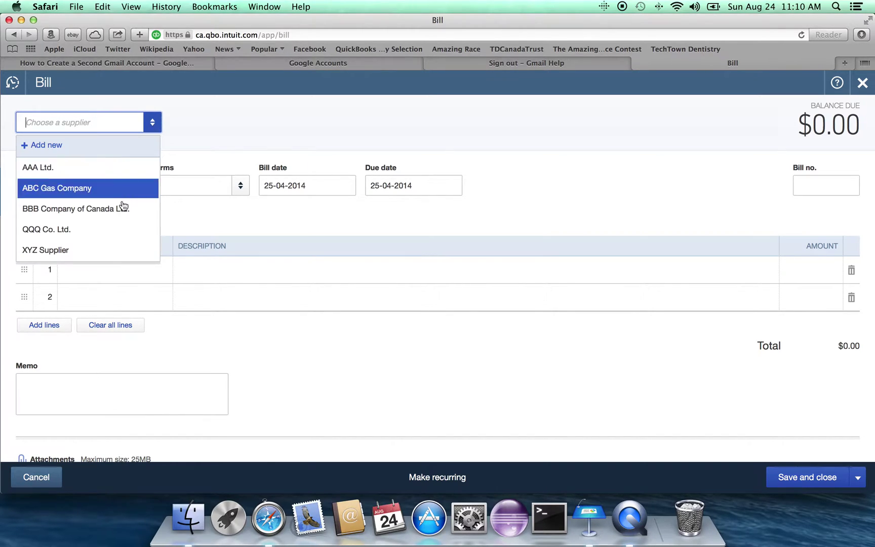
Step: Set the bill's supplier to QQQ Co. Ltd., terms to Net 30, and bill number to Q45
left_click(124, 231)
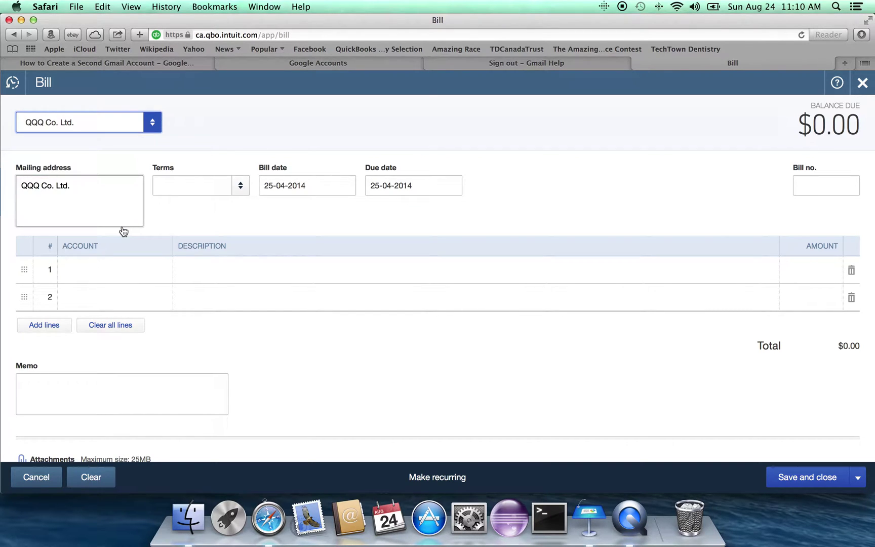
left_click(240, 188)
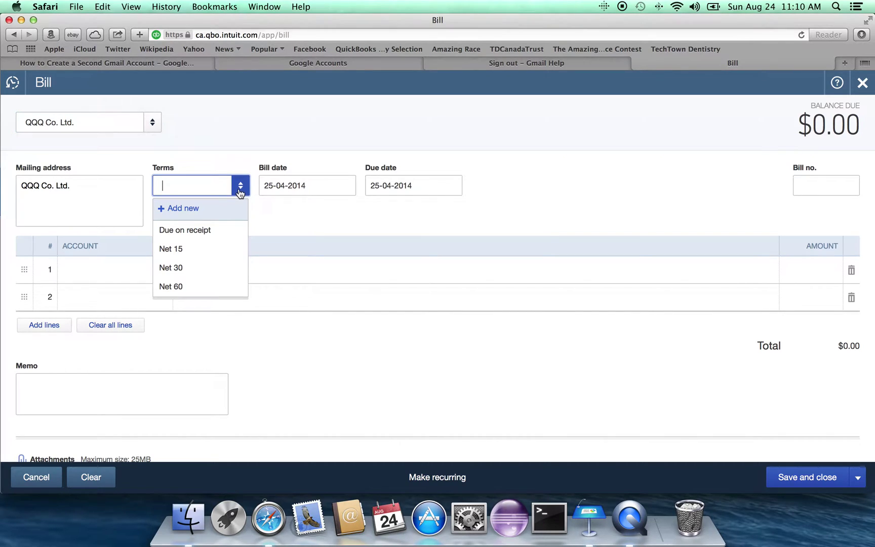
left_click(196, 268)
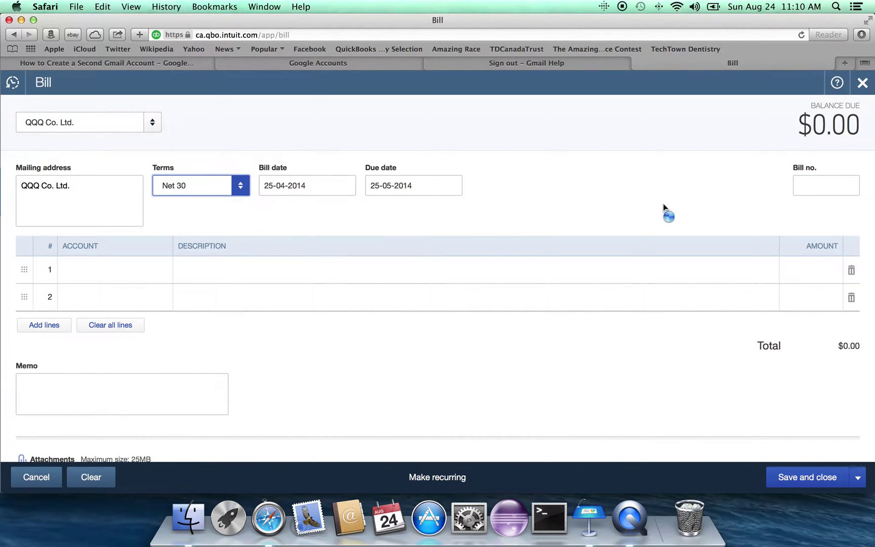
left_click(812, 191)
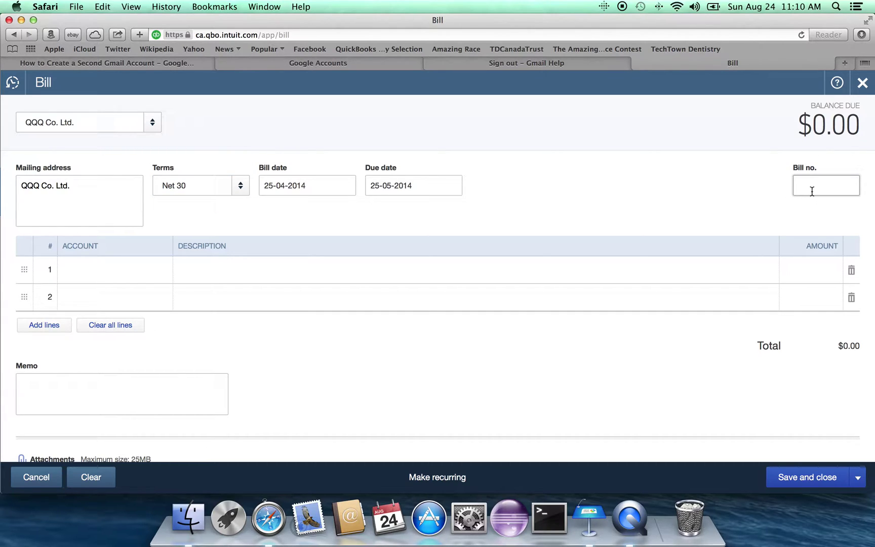
type("Q45")
left_click(112, 271)
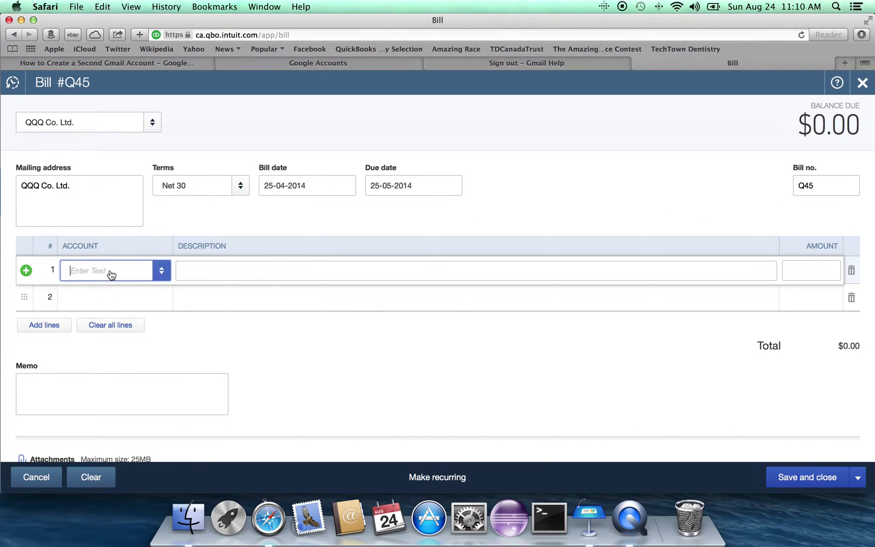
Step: Charge bill line 1 to Disposal Fees for 95.00
left_click(163, 274)
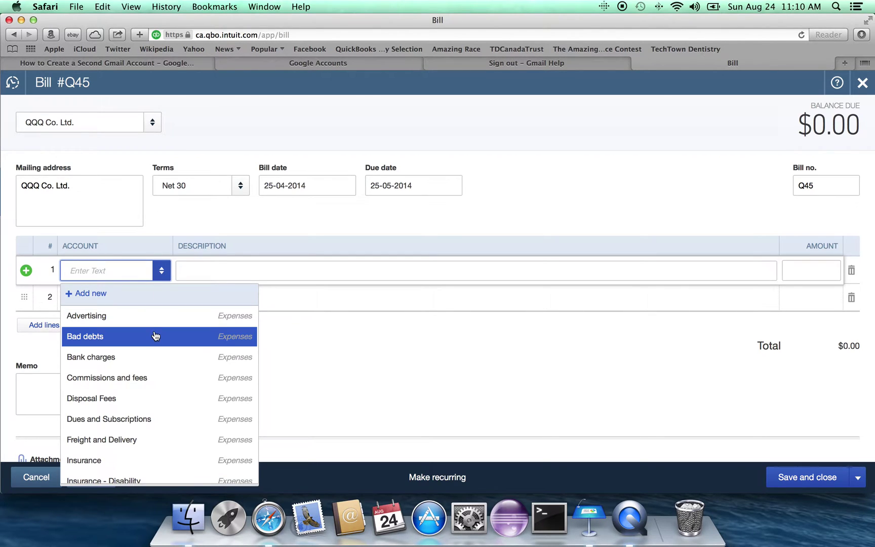
left_click(143, 399)
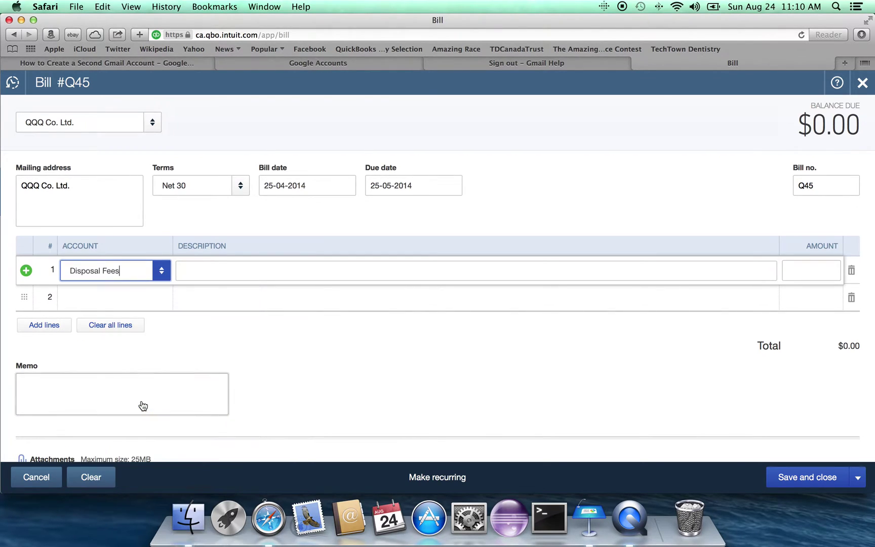
left_click(812, 272)
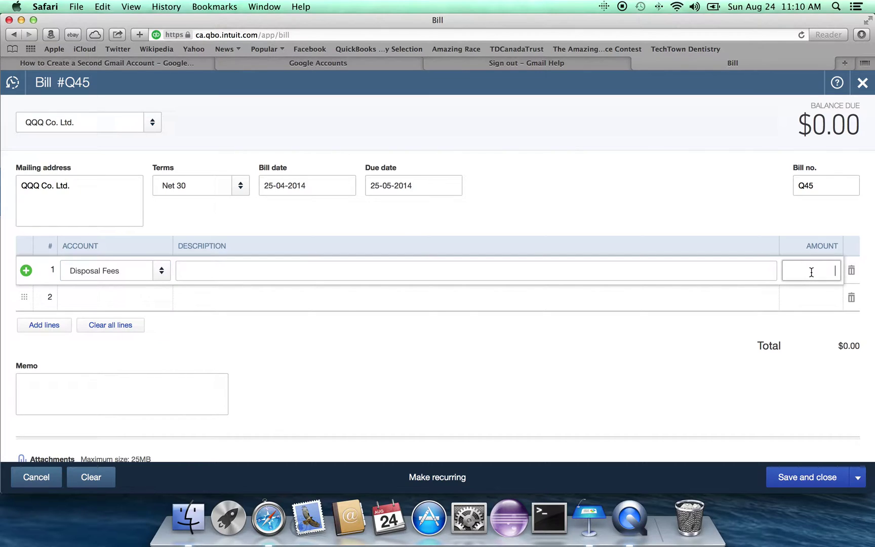
type("95.00")
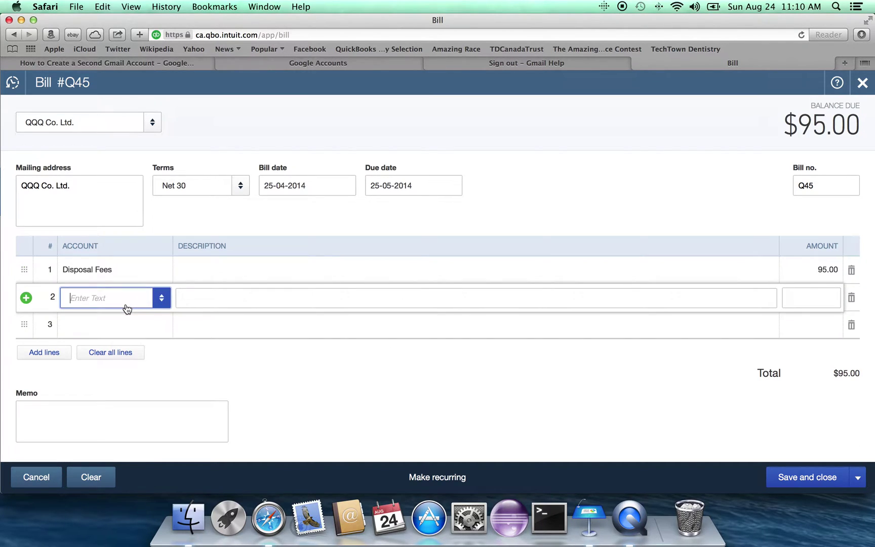
Step: Charge line 2 to GST Receivable for 5.00 and save bill Q45
type("U")
key("BackSpace")
type("GST")
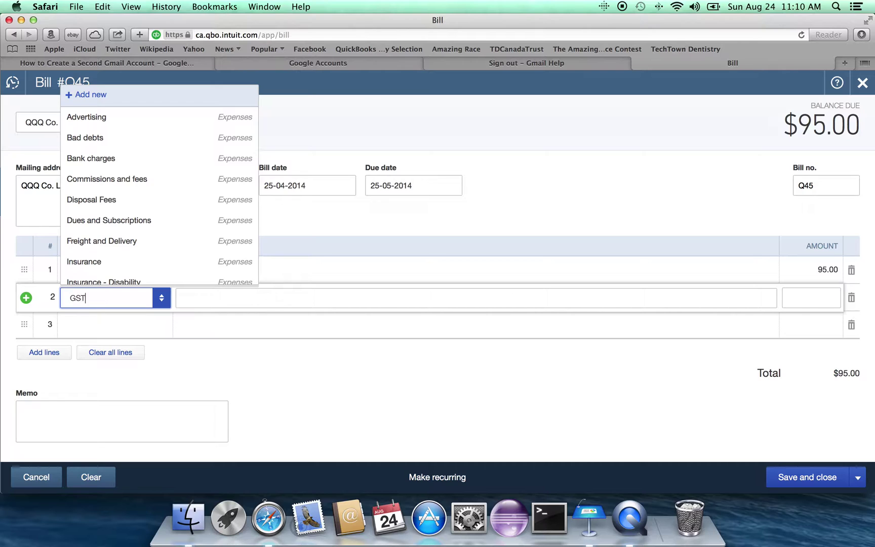
key("BackSpace")
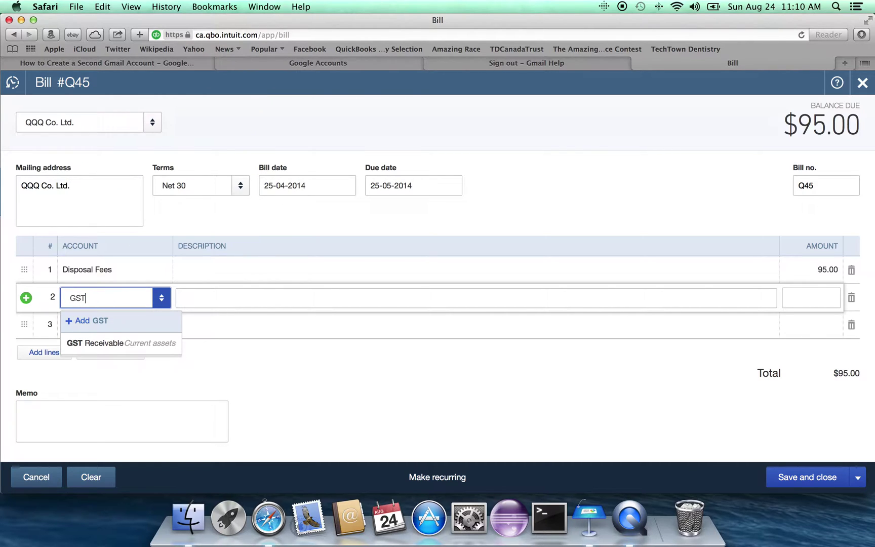
key("Down")
key("Tab")
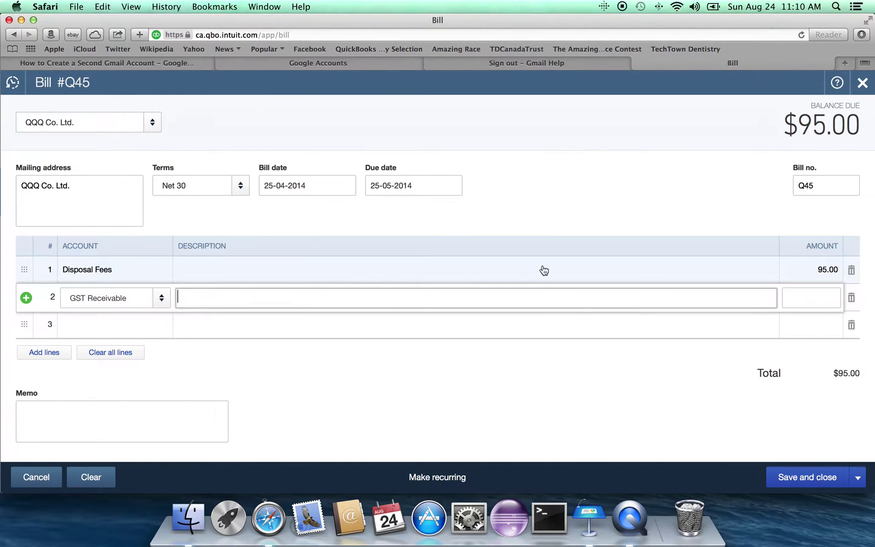
left_click(792, 301)
type("5")
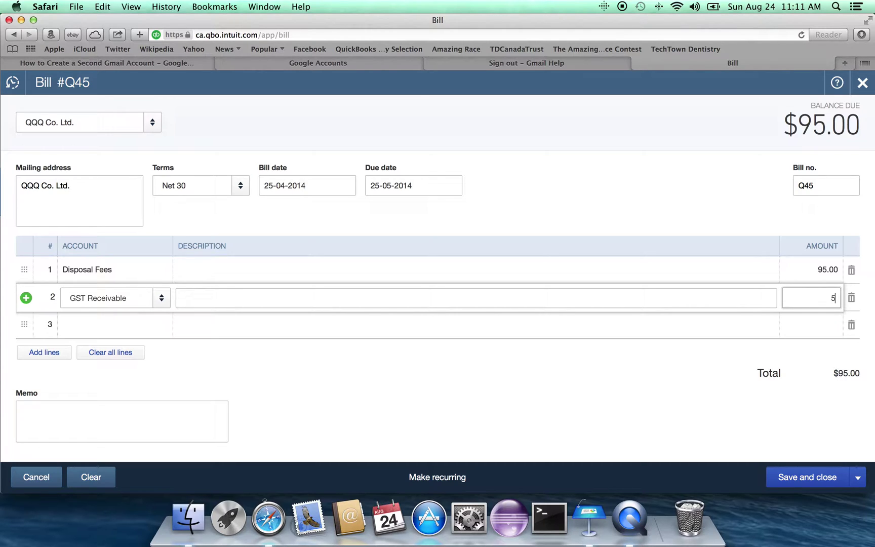
type(".00")
key("Tab")
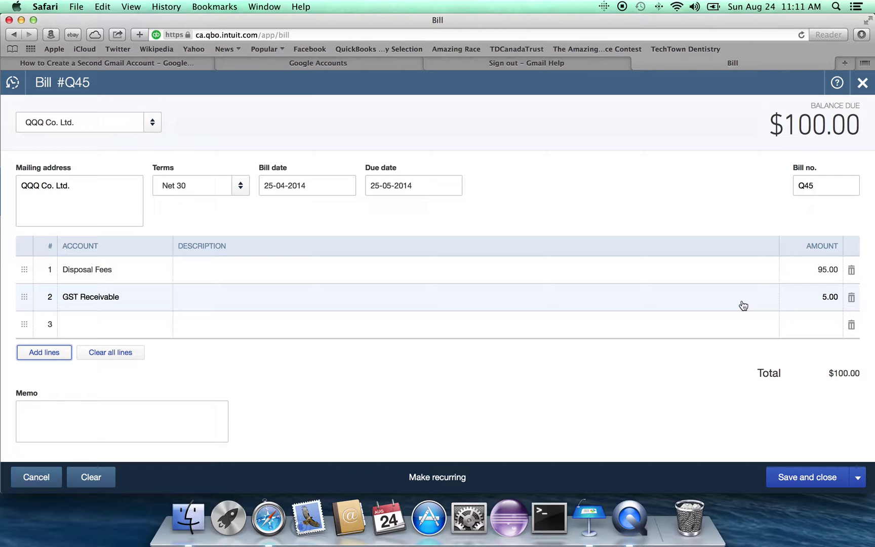
left_click(807, 484)
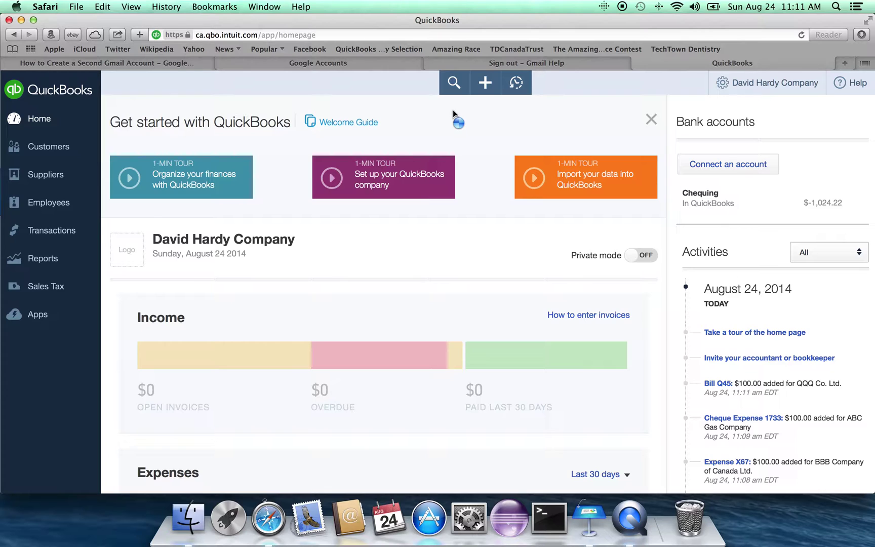
Step: From the homepage, bring up the list of new transaction types
left_click(481, 91)
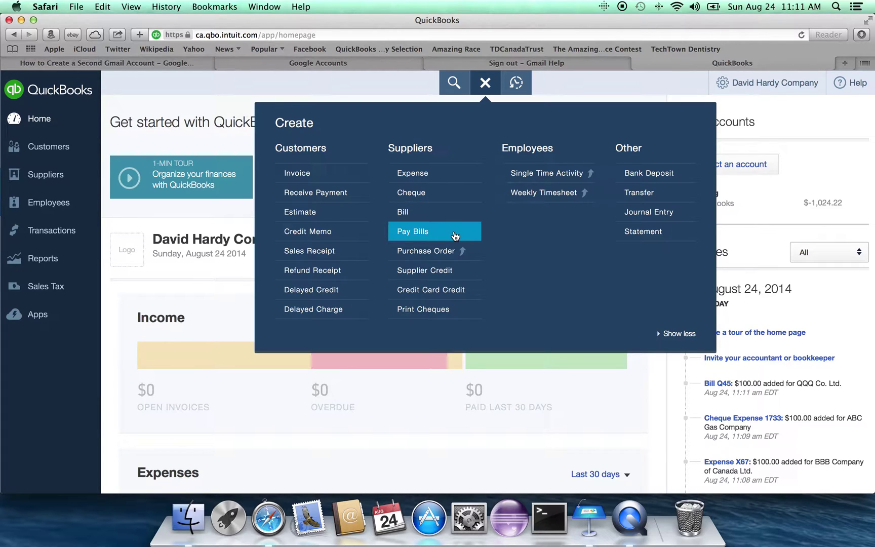
Step: On Pay Bills, mark the QQQ Co. Ltd. and AAA Ltd. bills and pay both
left_click(455, 236)
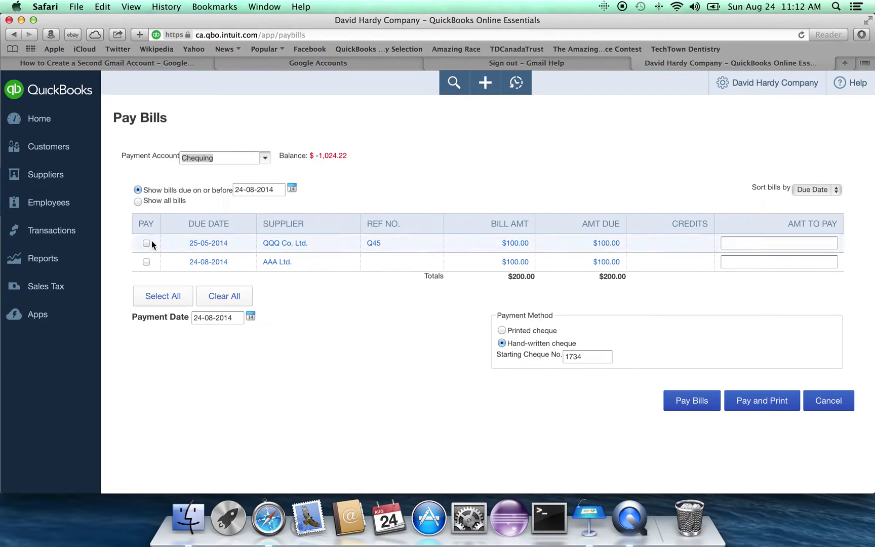
left_click(145, 243)
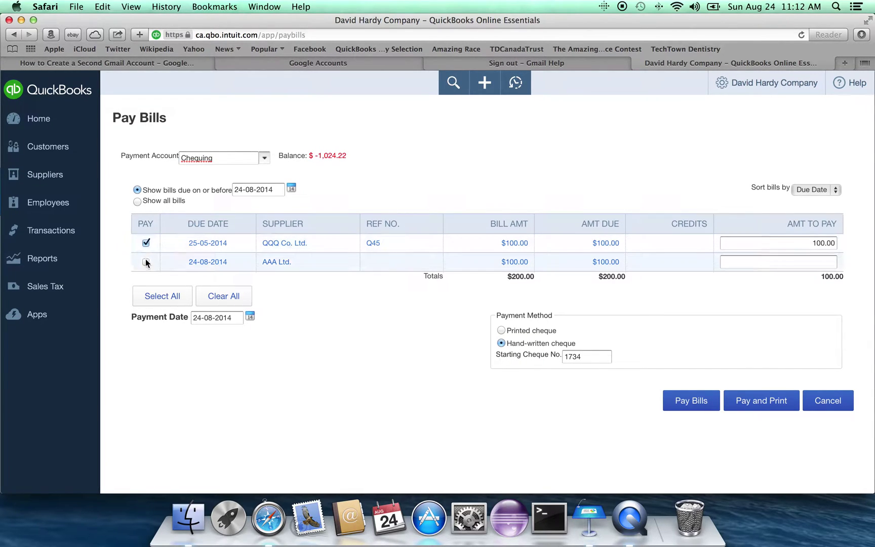
left_click(146, 262)
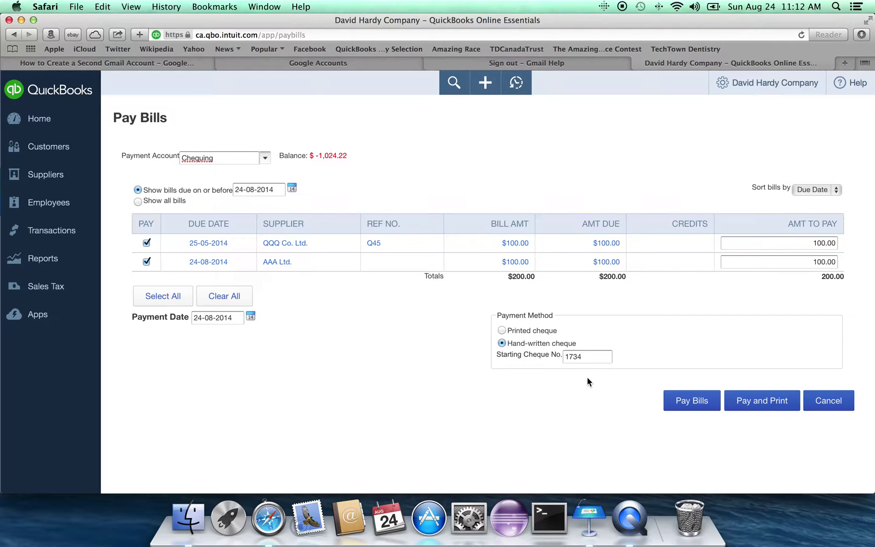
left_click(688, 405)
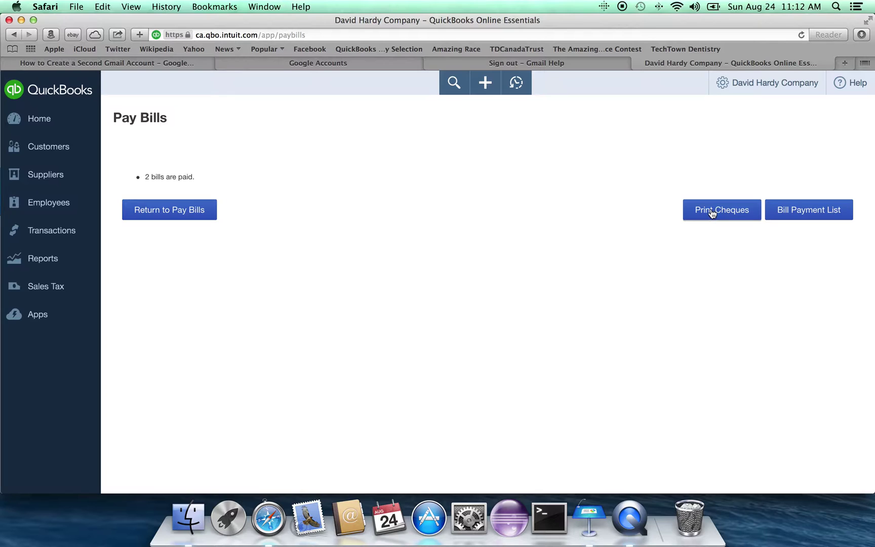
Step: Create a new blank invoice from the transaction menu
left_click(483, 87)
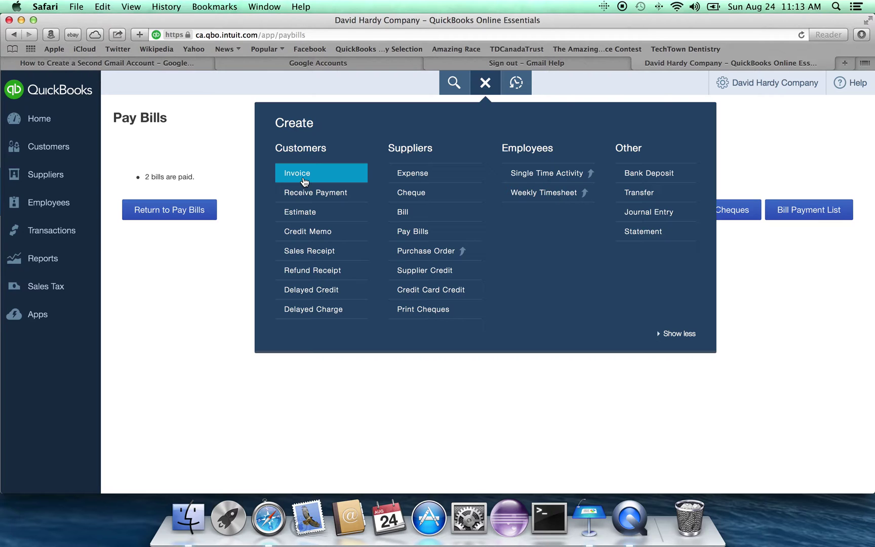
left_click(304, 177)
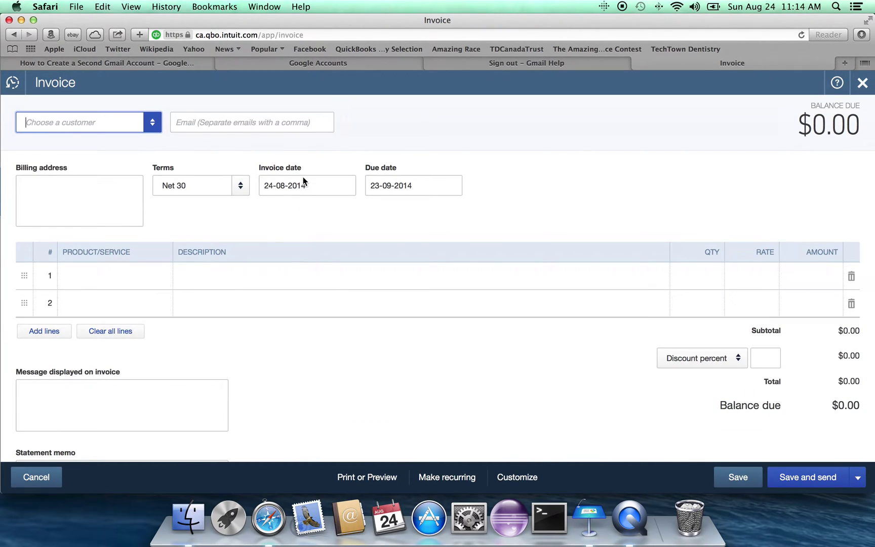
Step: Add new customer Eight Squares to the invoice with Due on receipt terms
left_click(152, 128)
left_click(133, 150)
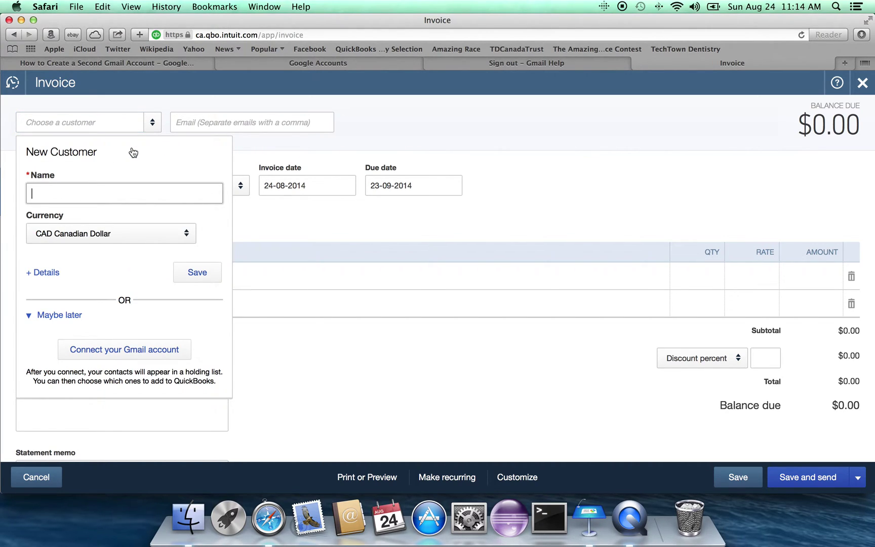
type("Eight ")
type("Seq")
key("BackSpace")
key("BackSpace")
key("BackSpace")
type("quares")
left_click(197, 274)
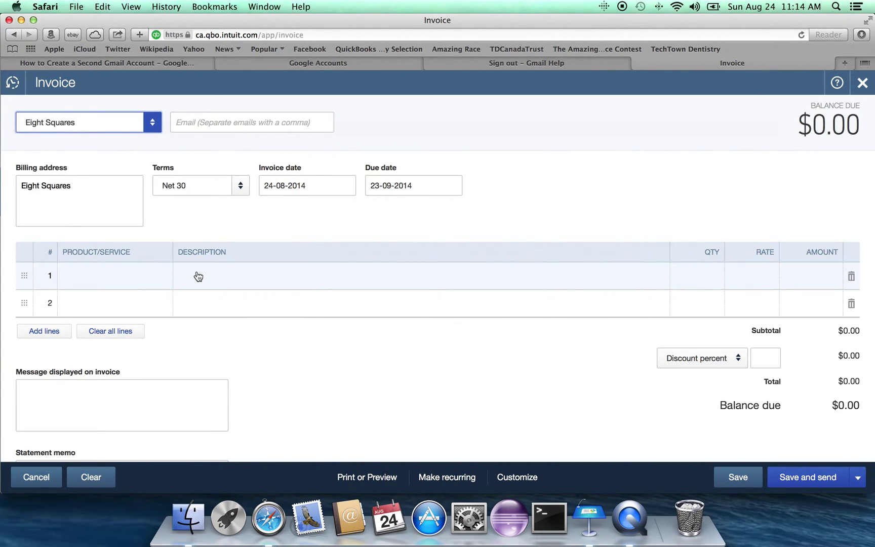
left_click(245, 189)
left_click(217, 231)
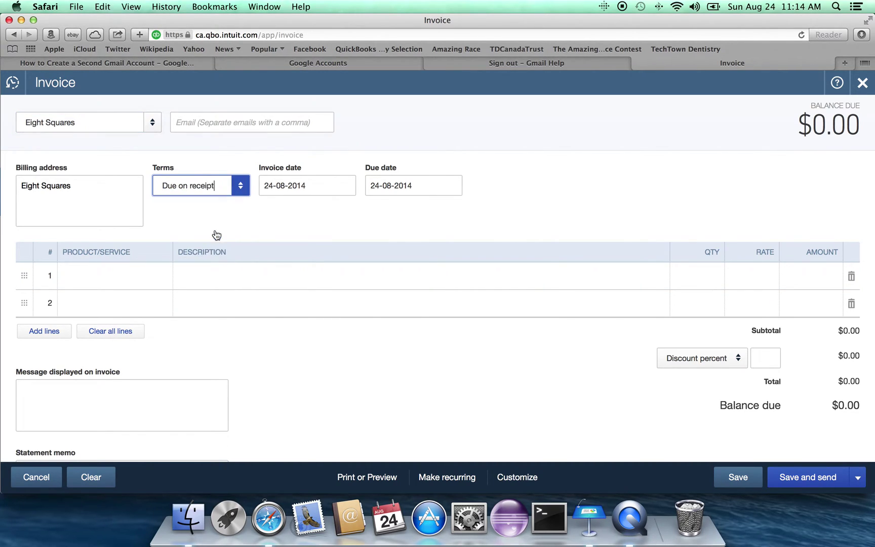
Step: Add a Sales line at rate 100.00 and save and send the invoice
left_click(97, 281)
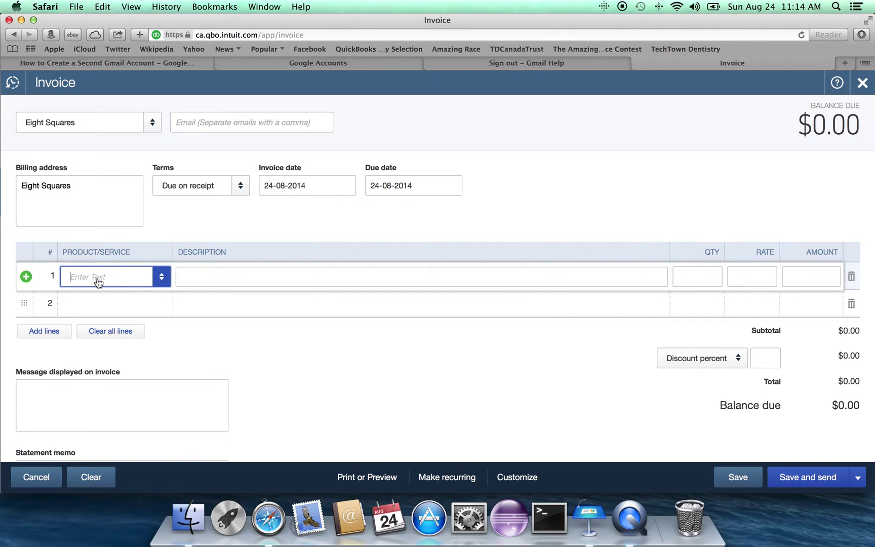
left_click(162, 278)
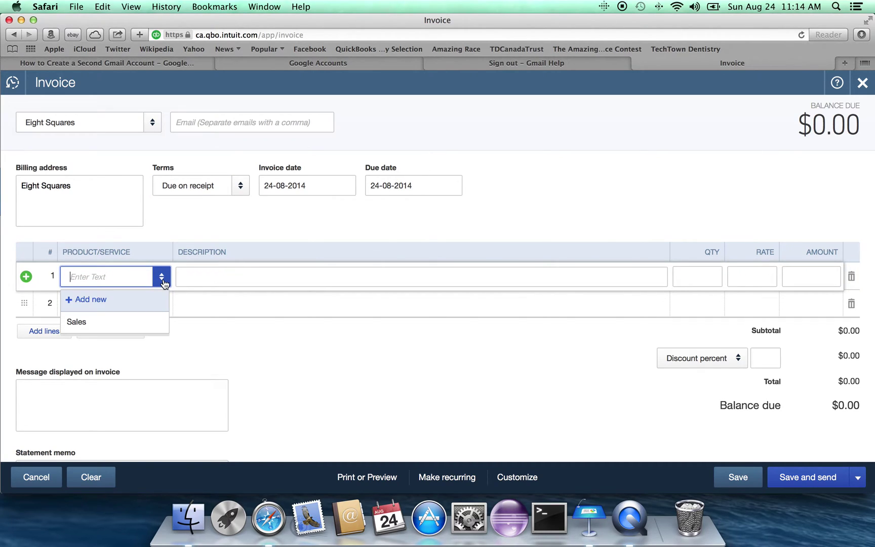
left_click(146, 322)
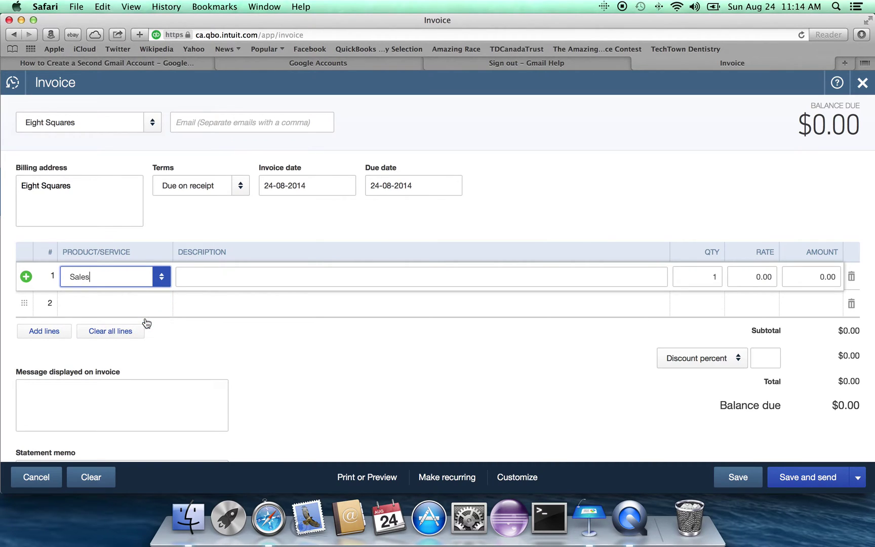
left_click(212, 278)
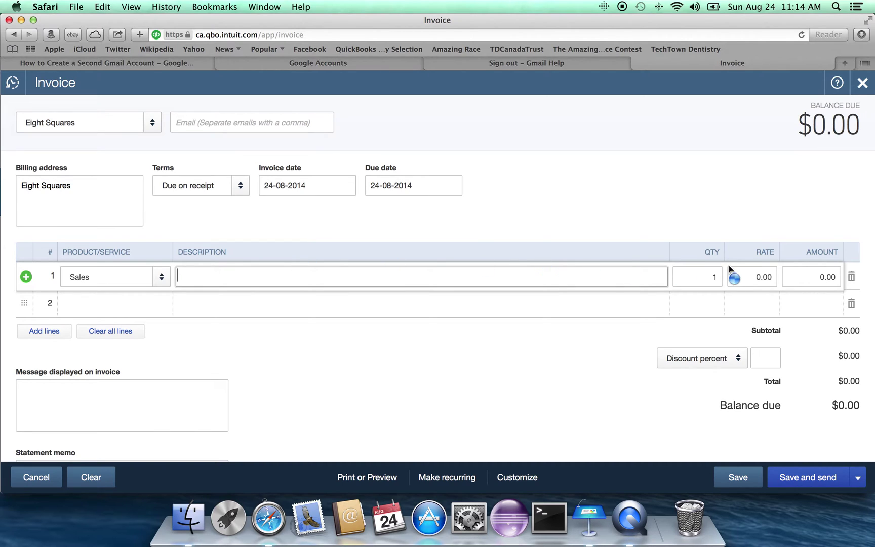
left_click(774, 275)
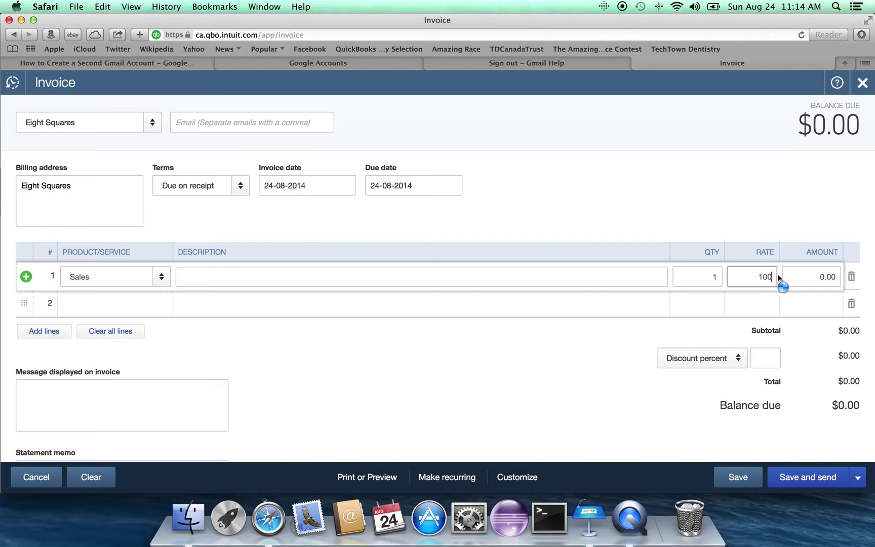
key("Tab")
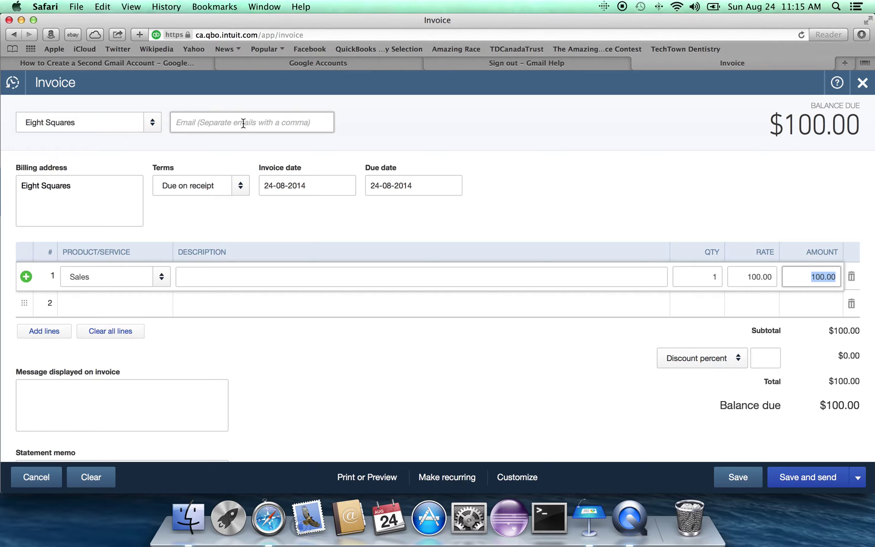
left_click(802, 485)
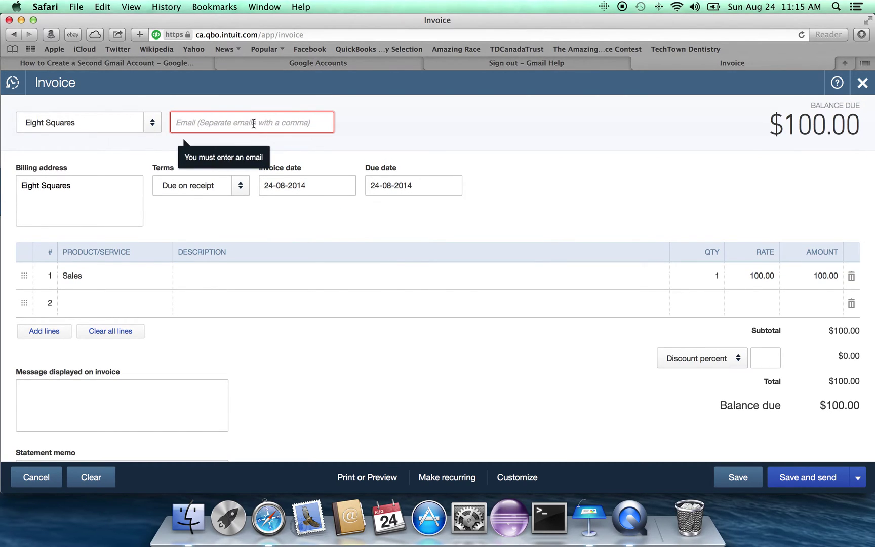
Step: Enter the customer's e-mail address, then save and close invoice #1001
left_click(249, 124)
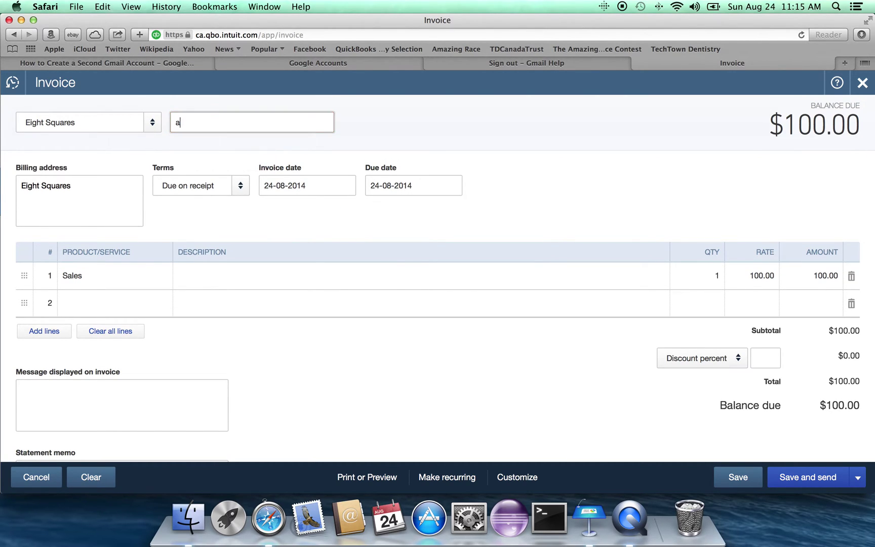
key("Tab")
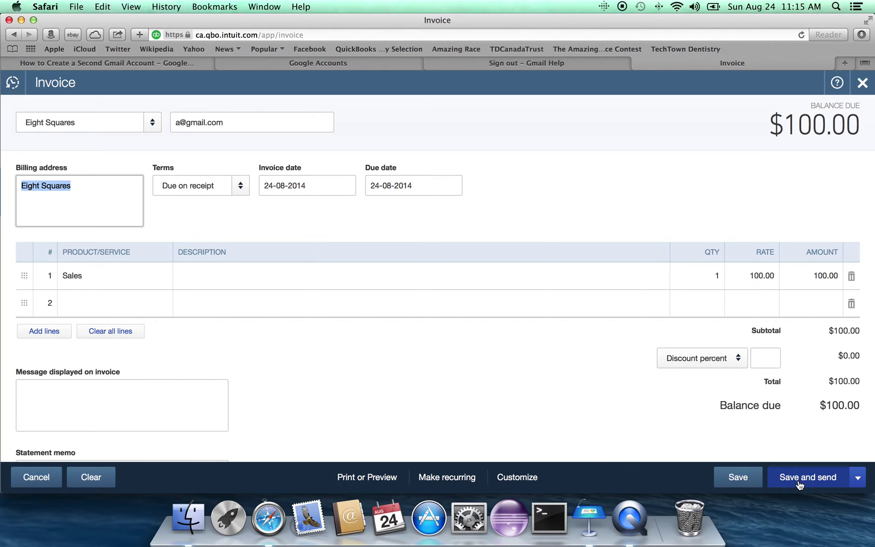
left_click(753, 485)
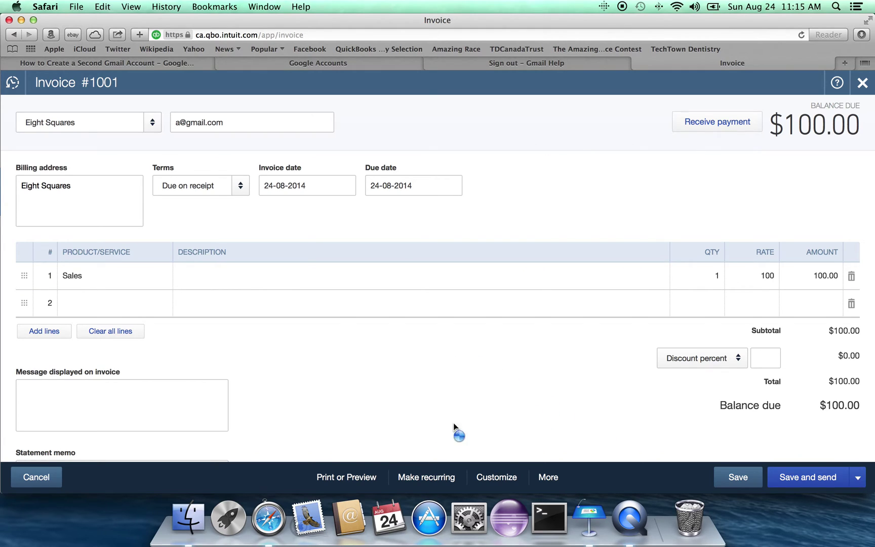
left_click(43, 483)
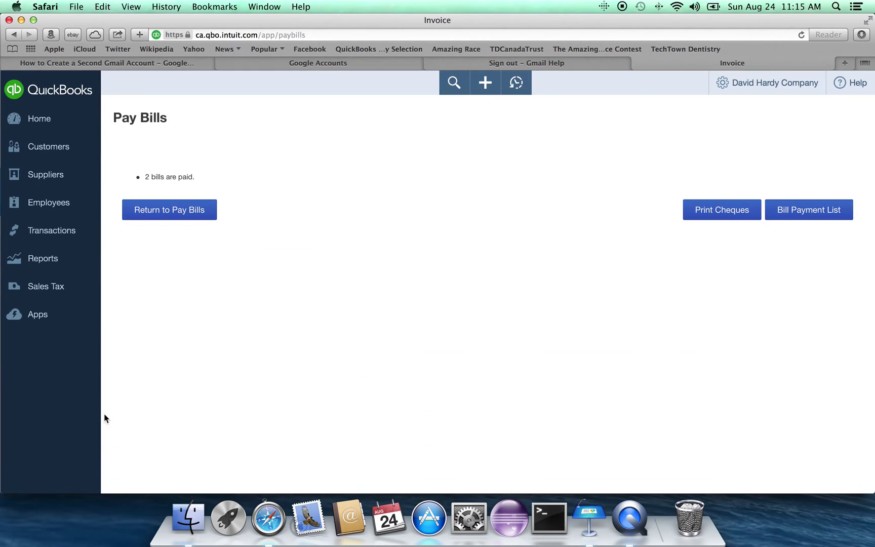
left_click(484, 84)
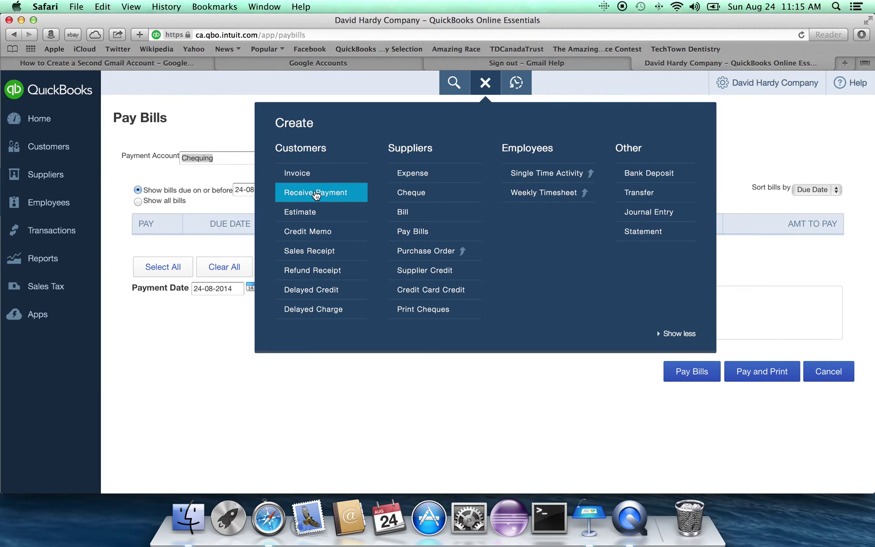
Step: Record Eight Squares' $100.00 payment against invoice #1001, then return to Keynote
left_click(316, 197)
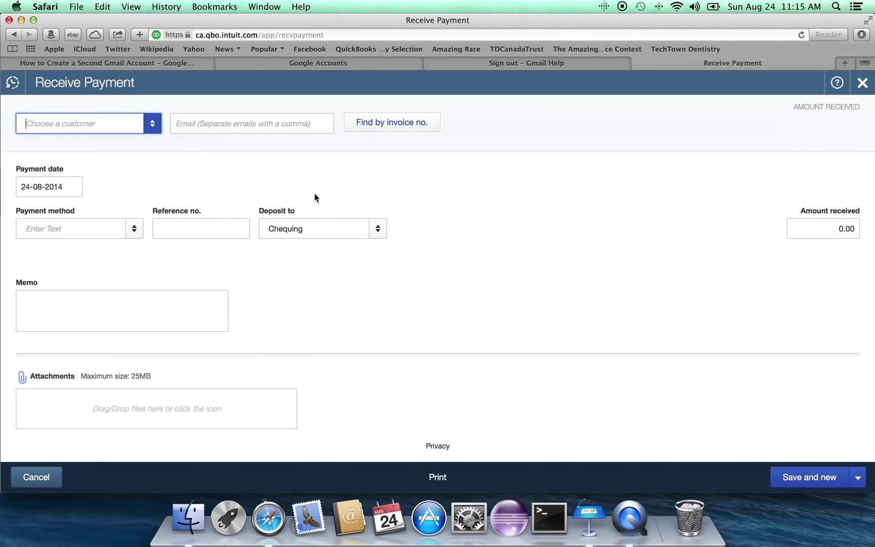
left_click(153, 127)
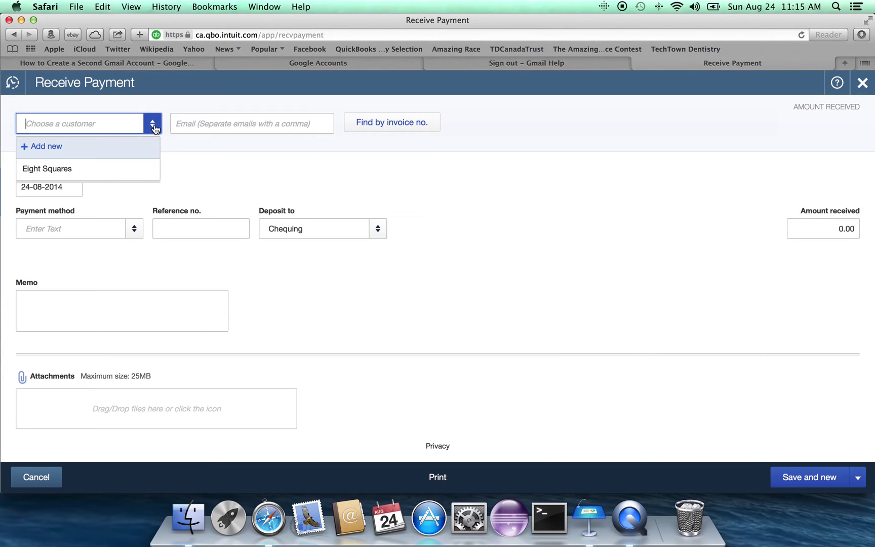
left_click(118, 170)
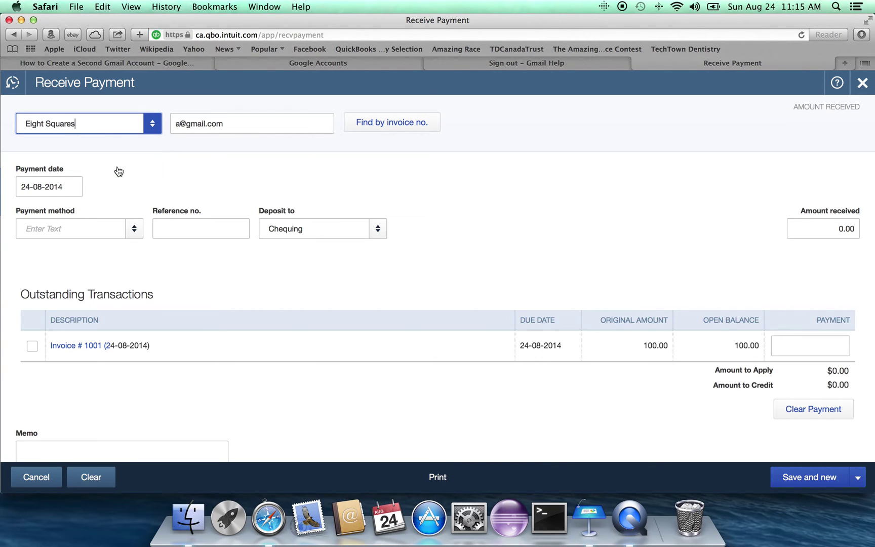
scroll(157, 183, "down", 2)
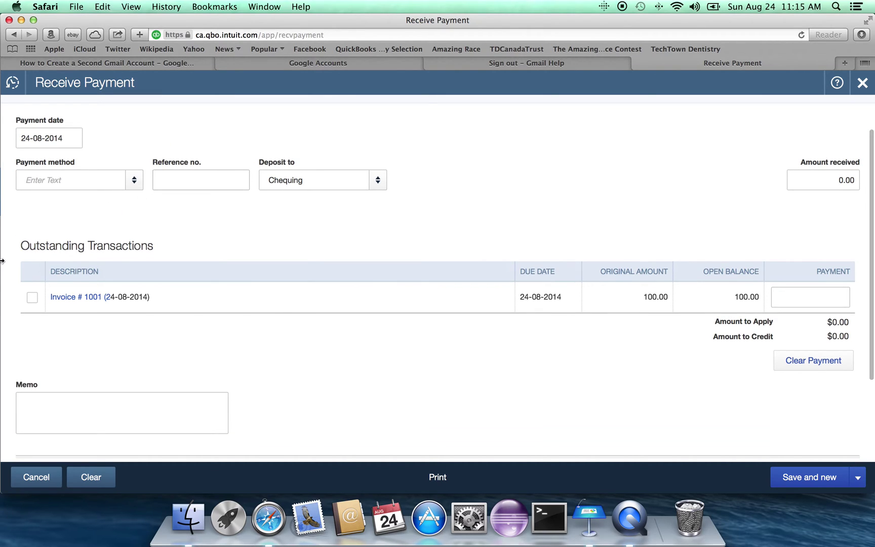
left_click(28, 299)
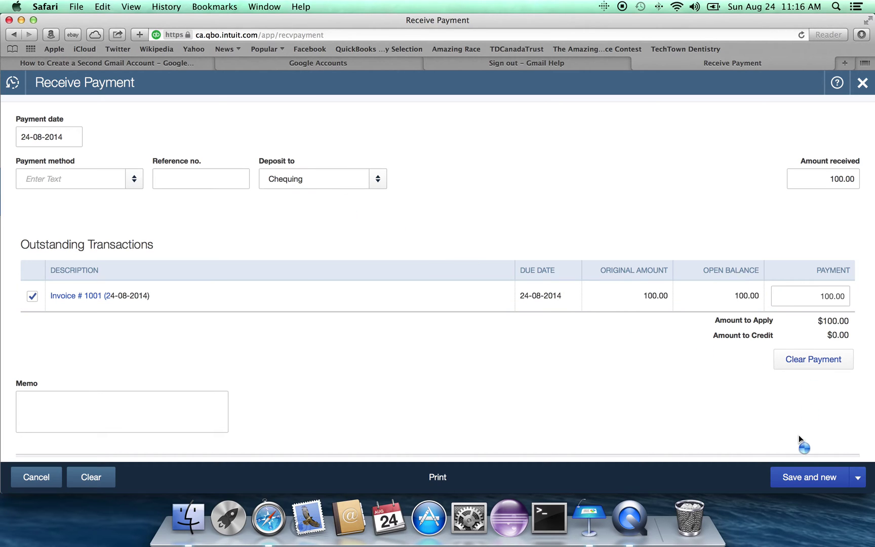
left_click(809, 478)
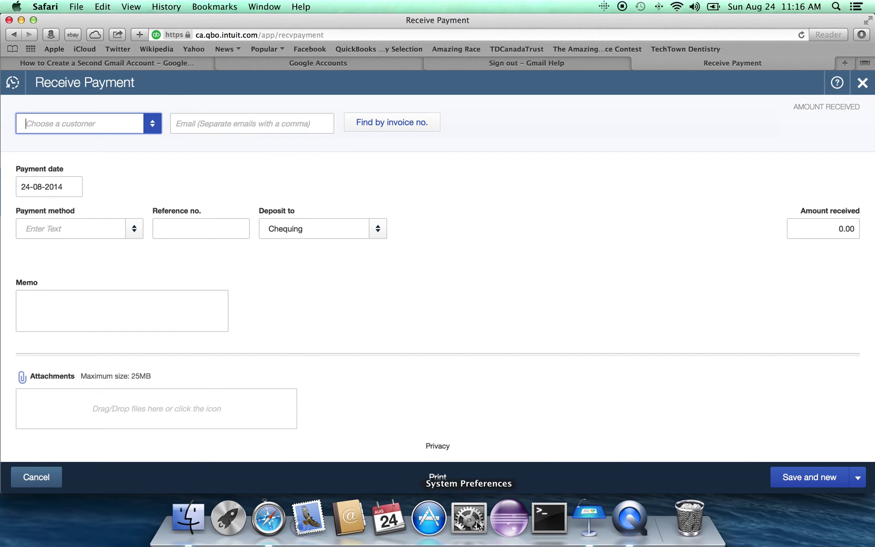
left_click(589, 519)
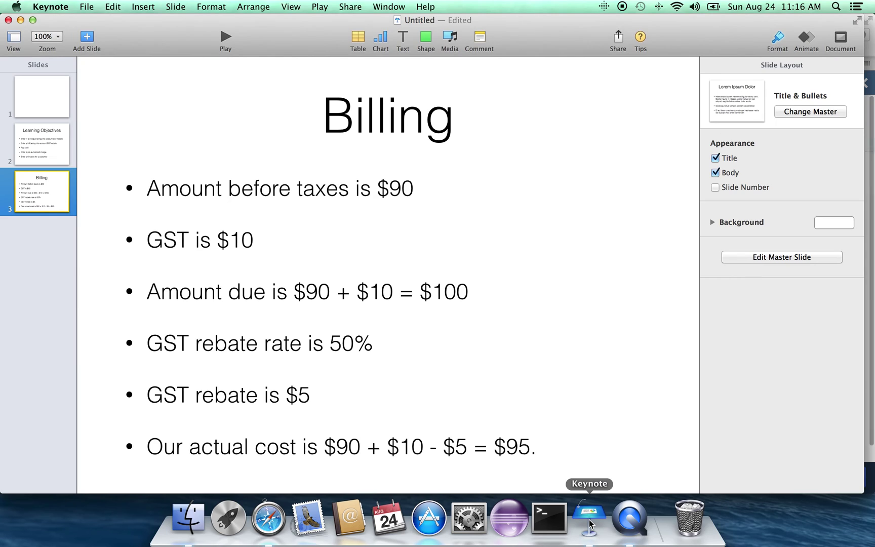
Step: Show slide 2, Learning Objectives, with its five lesson tasks
left_click(49, 152)
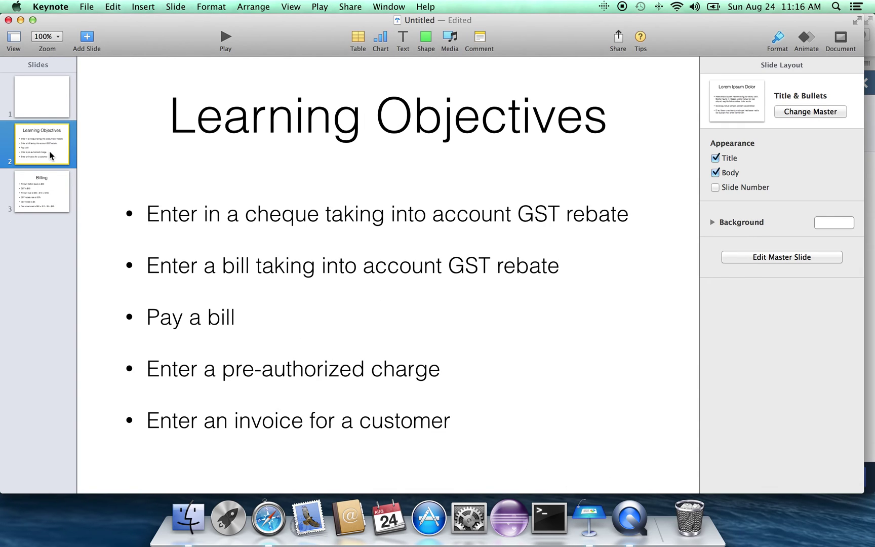